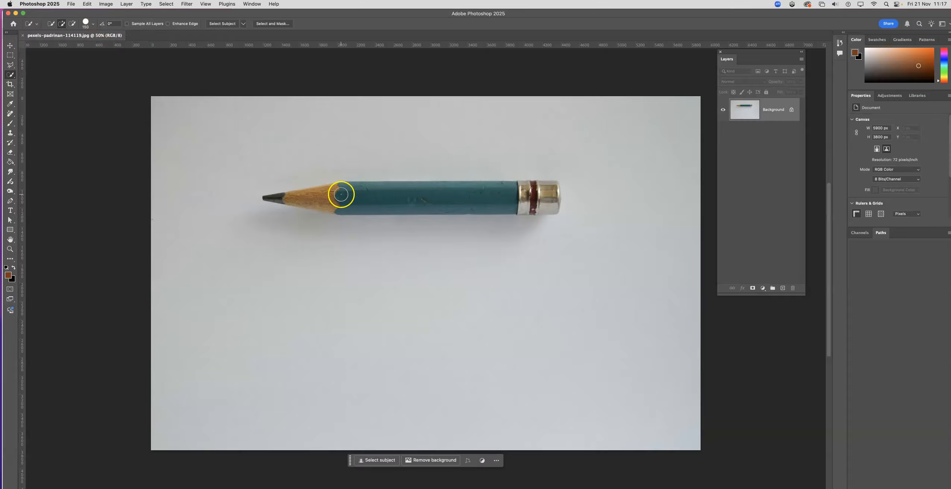
# Step: Select the whole pencil, including its tip, wooden cone, body and metal end, with the Quick Selection tool
pyautogui.moveTo(347, 195); pyautogui.dragTo(353, 196)
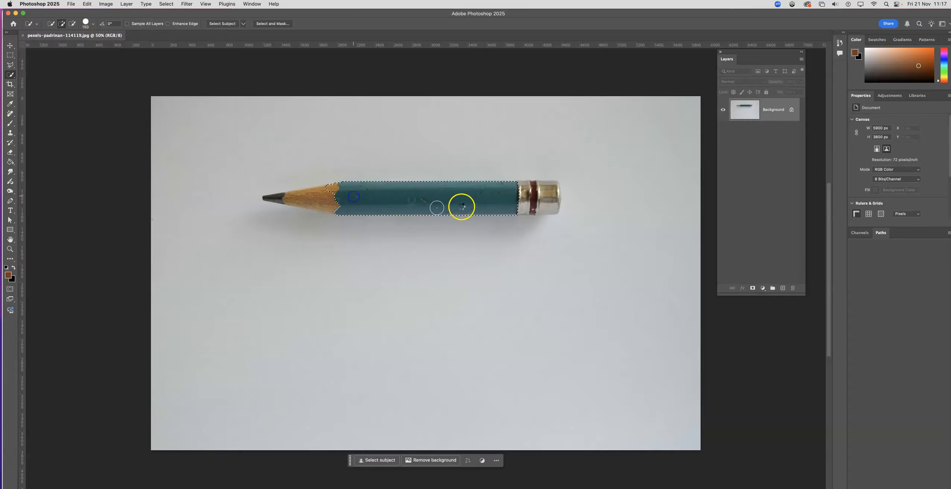
pyautogui.click(324, 197)
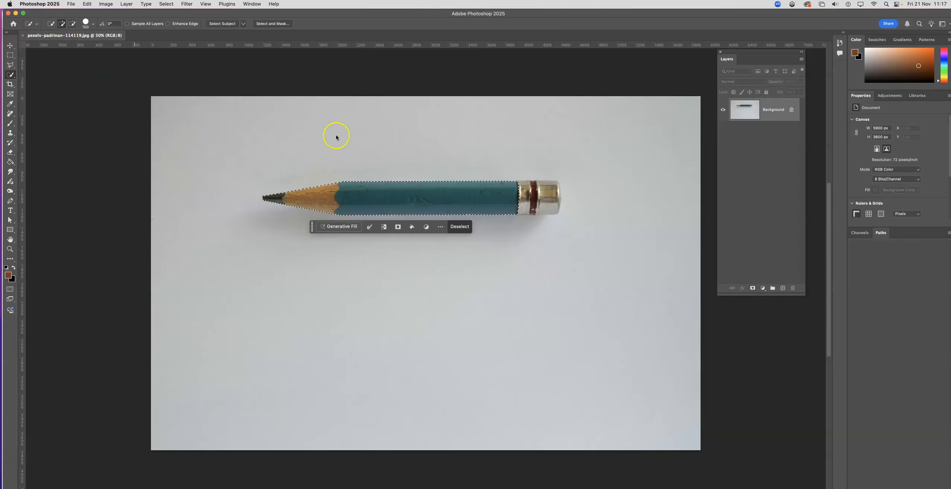
pyautogui.moveTo(522, 196)
pyautogui.mouseDown()
pyautogui.moveTo(554, 189)
pyautogui.moveTo(537, 180)
pyautogui.moveTo(545, 204)
pyautogui.mouseUp()
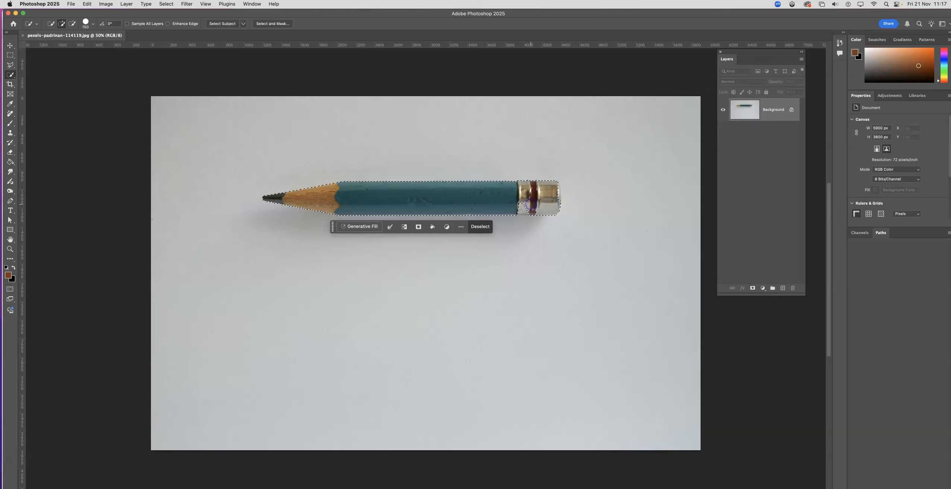
pyautogui.click(552, 201)
pyautogui.click(554, 193)
pyautogui.moveTo(515, 209); pyautogui.dragTo(382, 193)
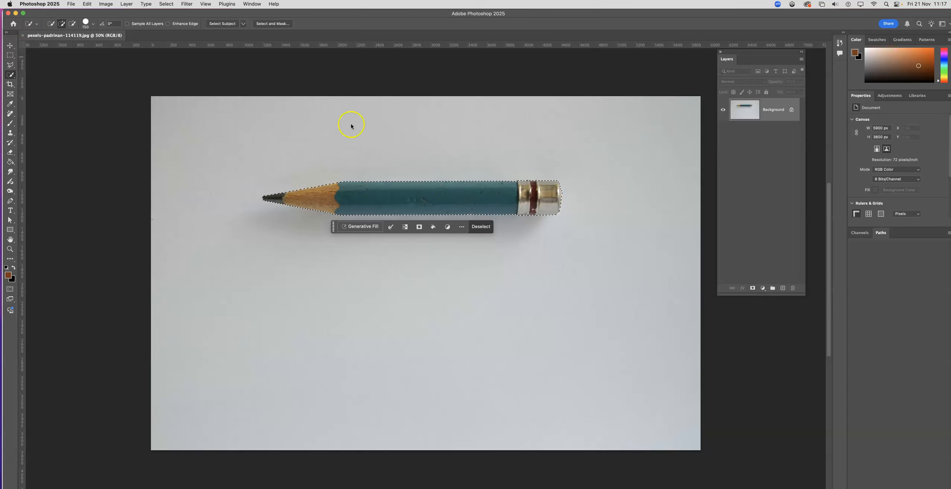
pyautogui.moveTo(363, 213)
pyautogui.mouseDown()
pyautogui.moveTo(344, 196)
pyautogui.moveTo(537, 197)
pyautogui.moveTo(473, 195)
pyautogui.moveTo(486, 194)
pyautogui.moveTo(423, 212)
pyautogui.moveTo(439, 209)
pyautogui.mouseUp()
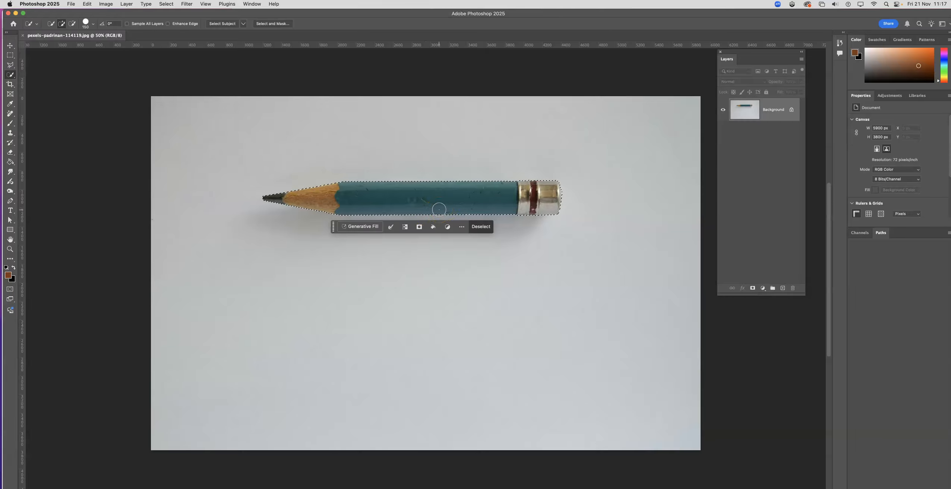
# Step: Copy the selected pencil to a new layer and hide the Background layer
pyautogui.press('super+j')
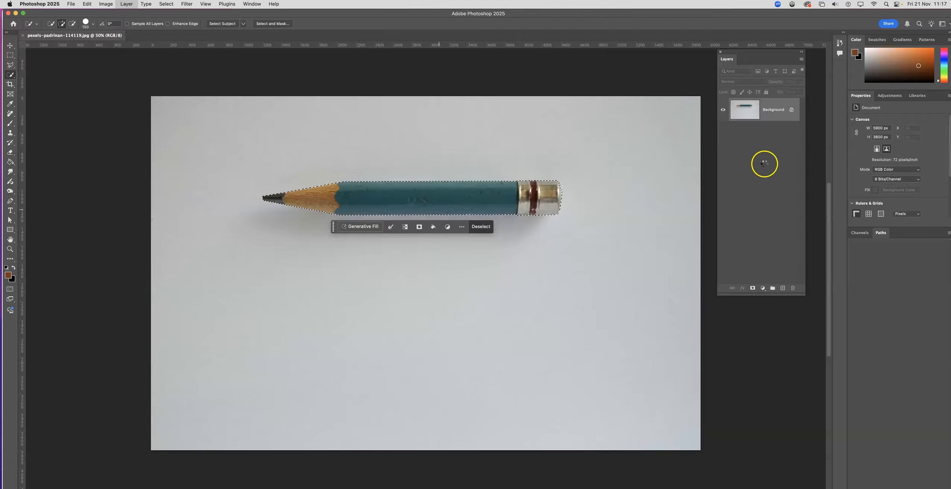
pyautogui.click(723, 133)
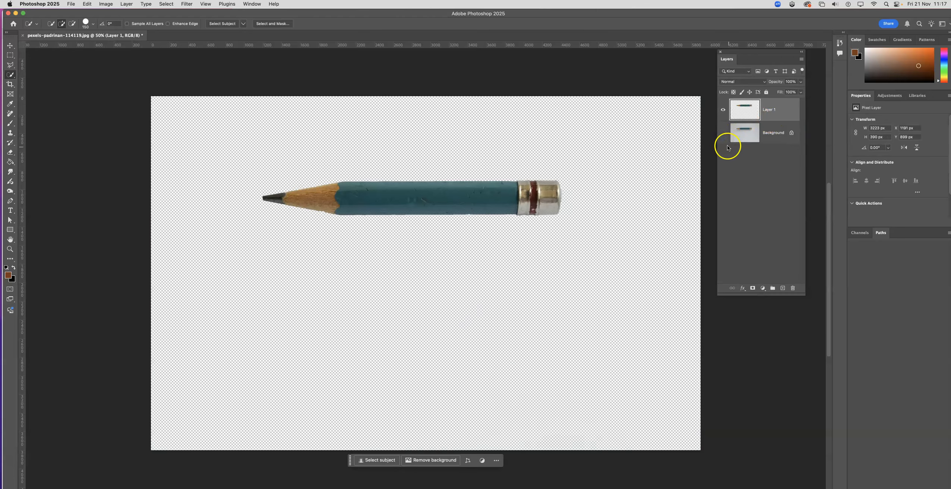
# Step: Duplicate the pencil with the Move tool to make three copies stacked below the original, keeping them vertically aligned
pyautogui.click(2, 42)
pyautogui.click(297, 112)
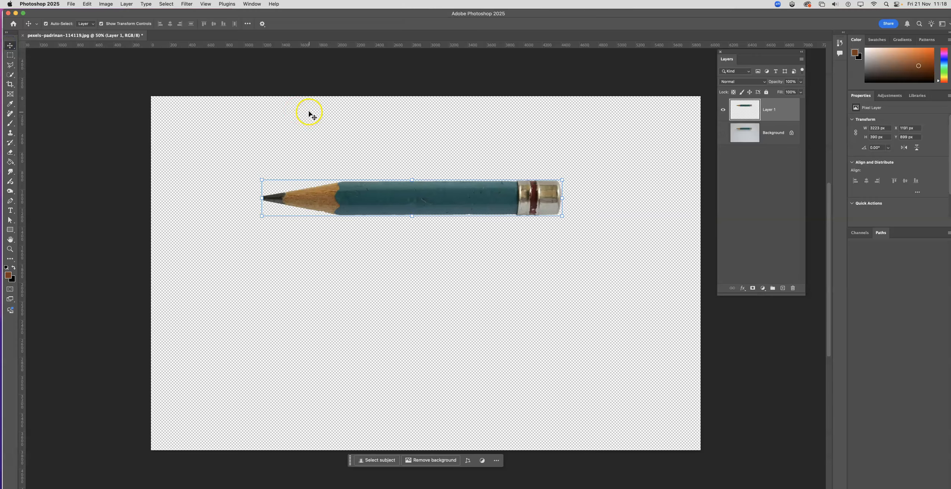
pyautogui.moveTo(308, 111); pyautogui.dragTo(306, 143)
pyautogui.moveTo(390, 181); pyautogui.dragTo(395, 258)
pyautogui.moveTo(446, 160); pyautogui.dragTo(393, 302)
pyautogui.moveTo(441, 243); pyautogui.dragTo(440, 350)
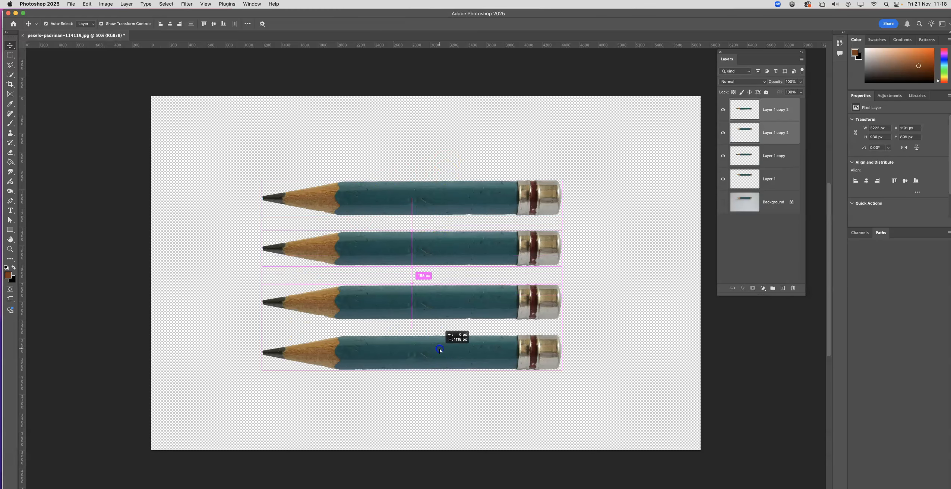
# Step: Add a fifth pencil above the others and shift the whole stack to sit vertically centred on the canvas
pyautogui.moveTo(422, 315); pyautogui.dragTo(422, 315)
pyautogui.moveTo(474, 174)
pyautogui.mouseDown()
pyautogui.moveTo(477, 120)
pyautogui.moveTo(423, 392)
pyautogui.mouseUp()
pyautogui.click(584, 172)
pyautogui.moveTo(434, 359); pyautogui.dragTo(434, 390)
pyautogui.click(595, 305)
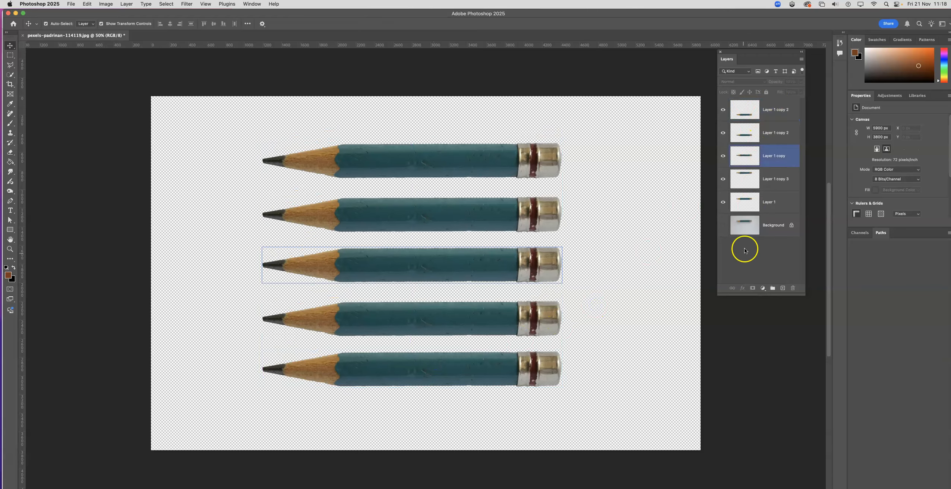
# Step: Check the stack with the Background layer shown, hide it again, and group the five pencil layers
pyautogui.click(723, 225)
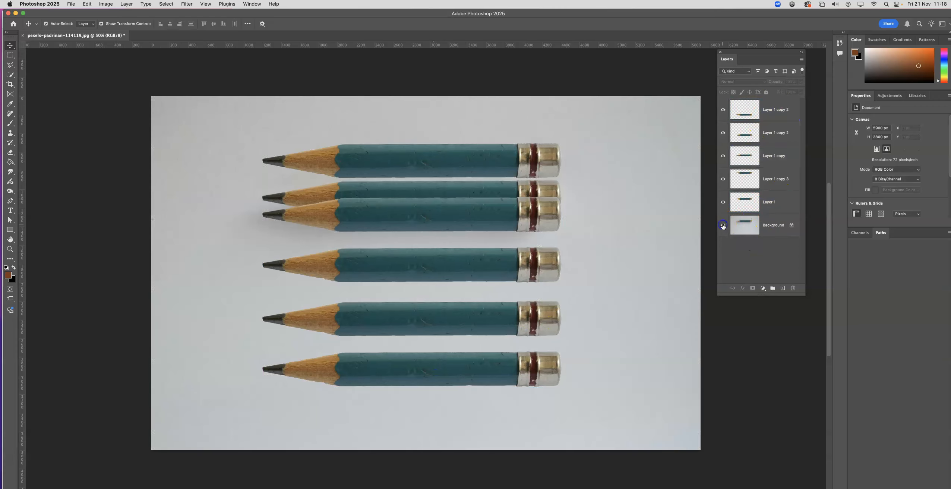
pyautogui.click(723, 225)
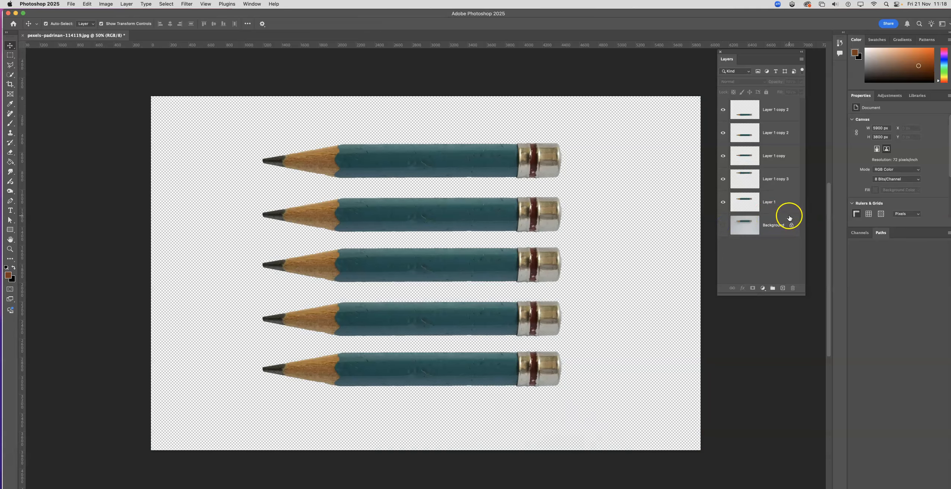
pyautogui.click(771, 106)
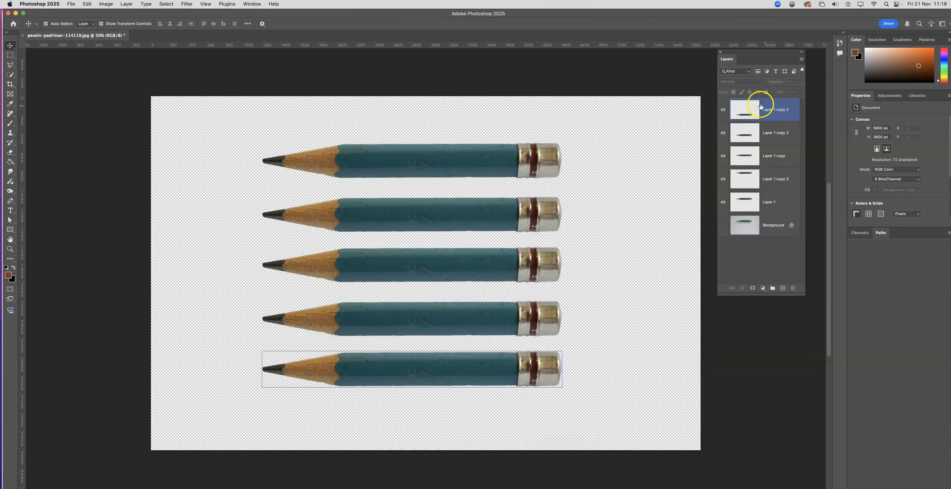
pyautogui.keyDown('shift'); pyautogui.click(774, 201); pyautogui.keyUp('shift')
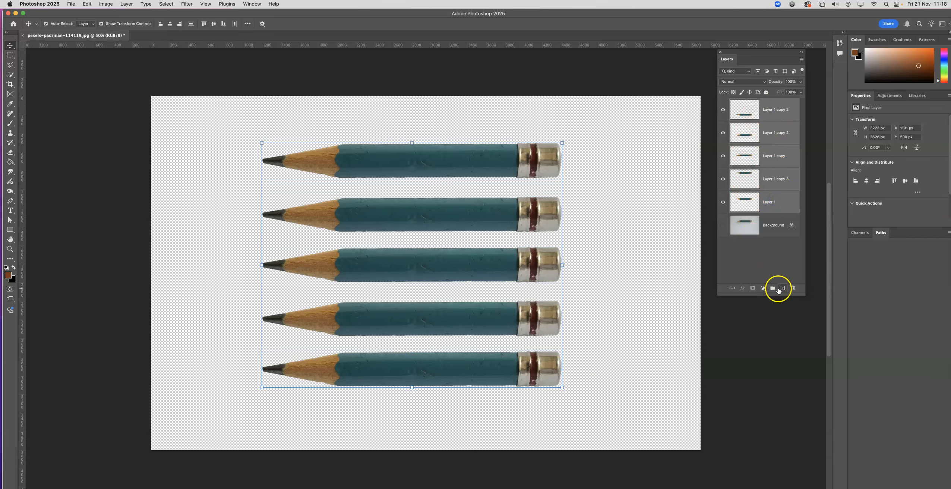
pyautogui.click(774, 288)
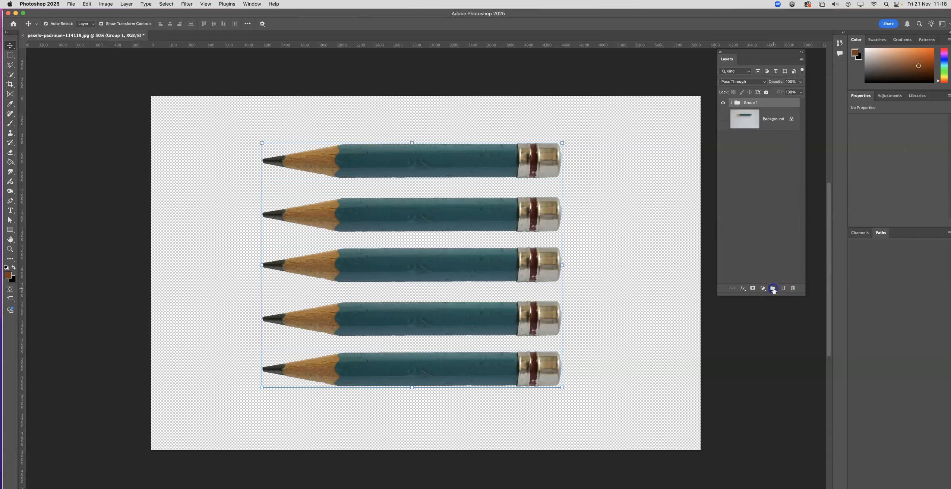
pyautogui.click(732, 103)
pyautogui.click(731, 103)
pyautogui.click(732, 103)
pyautogui.click(732, 103)
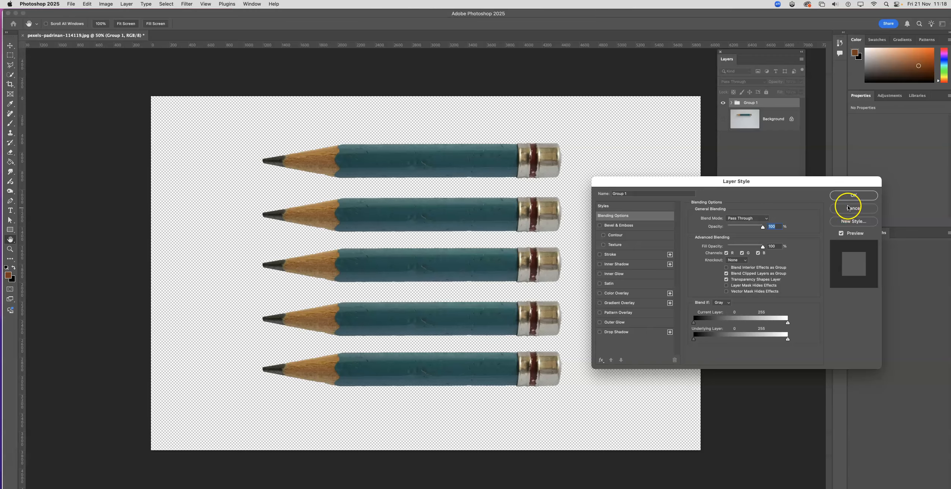
pyautogui.click(849, 208)
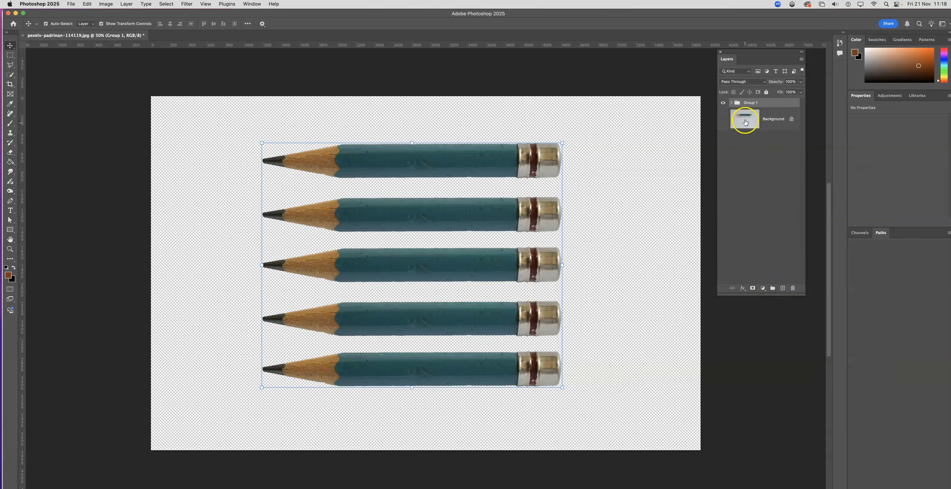
# Step: Expand Group 1 and select the bottom pencil's layer, toggling its visibility to identify it
pyautogui.click(731, 100)
pyautogui.click(731, 102)
pyautogui.click(769, 114)
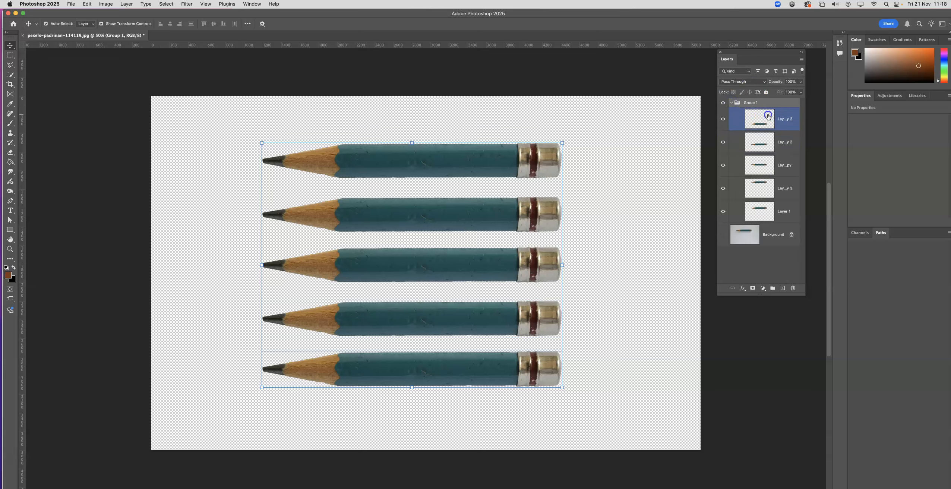
pyautogui.click(724, 119)
pyautogui.click(724, 119)
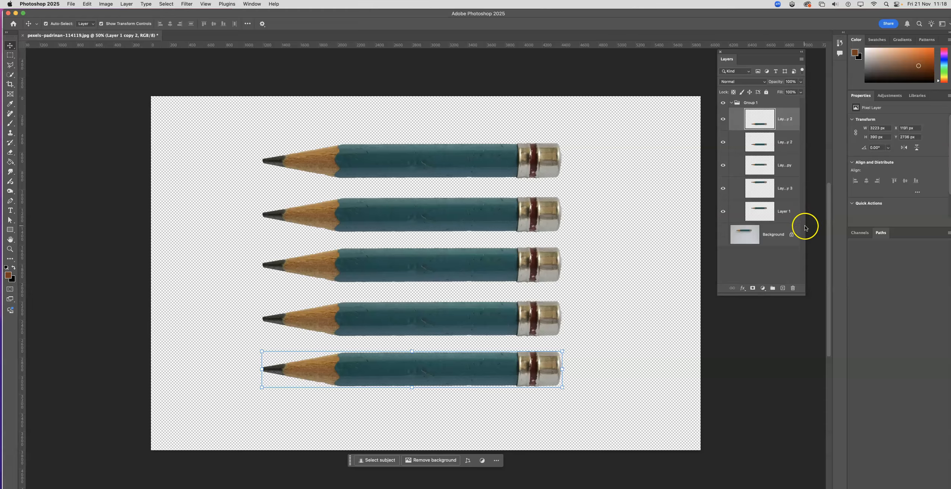
# Step: Add a drop shadow to the bottom pencil with 84% opacity, angle about 140°, 41 px distance, 14% spread and 32 px size
pyautogui.doubleClick(767, 114)
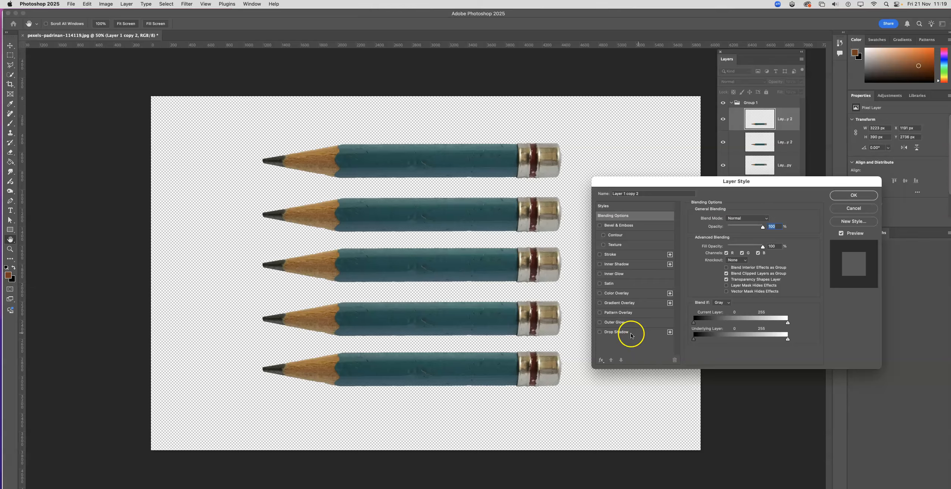
pyautogui.click(604, 332)
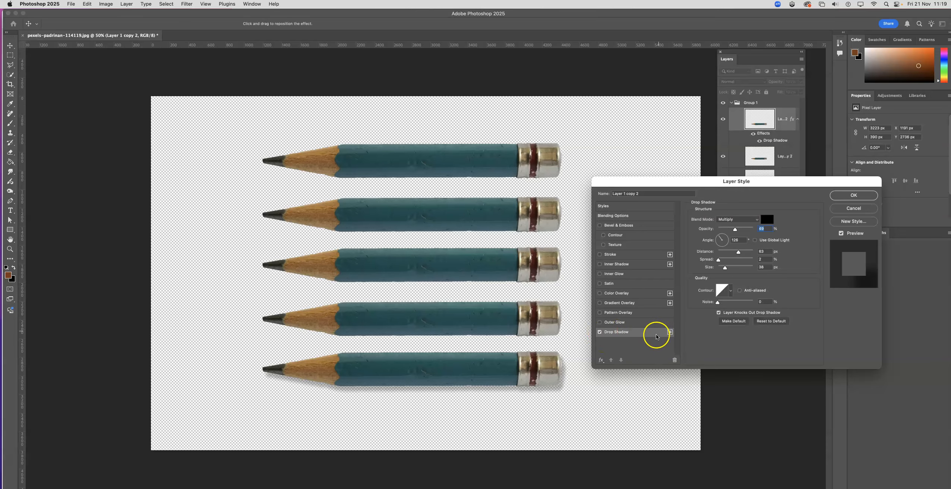
pyautogui.moveTo(761, 183); pyautogui.dragTo(742, 43)
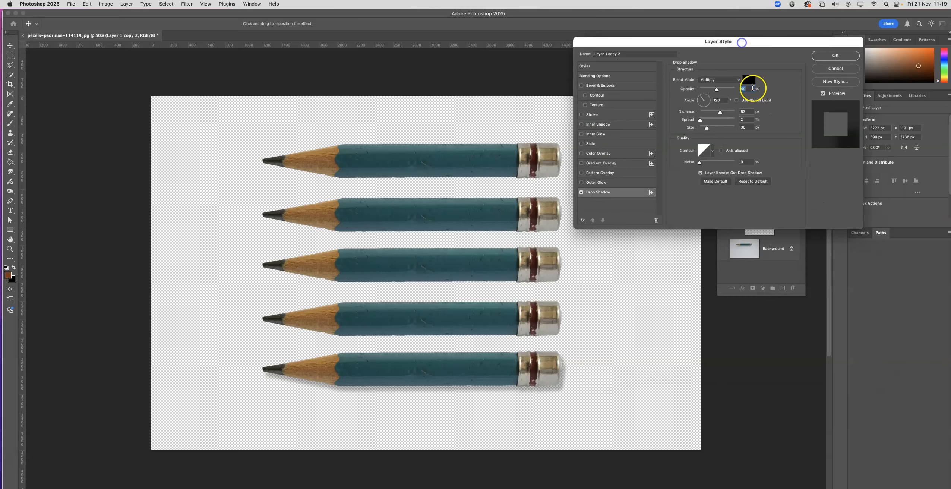
pyautogui.moveTo(723, 90); pyautogui.dragTo(730, 89)
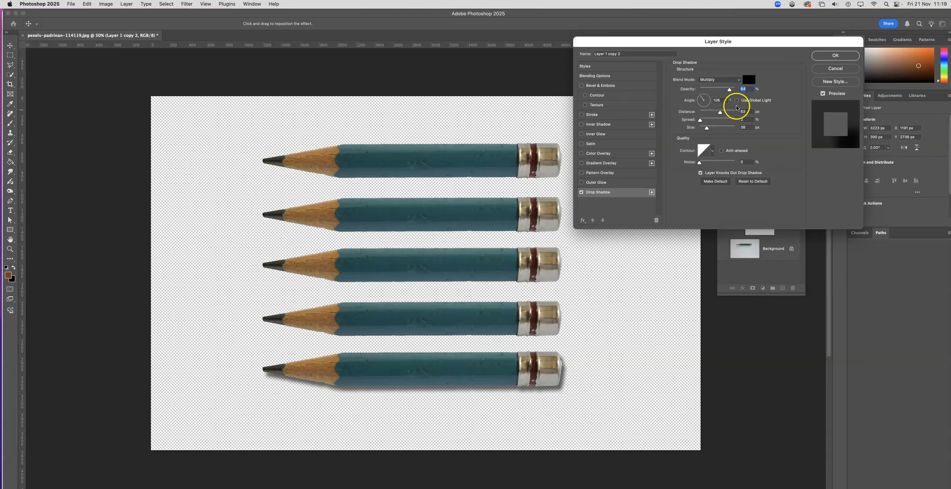
pyautogui.moveTo(694, 95)
pyautogui.mouseDown()
pyautogui.moveTo(709, 106)
pyautogui.moveTo(695, 93)
pyautogui.mouseUp()
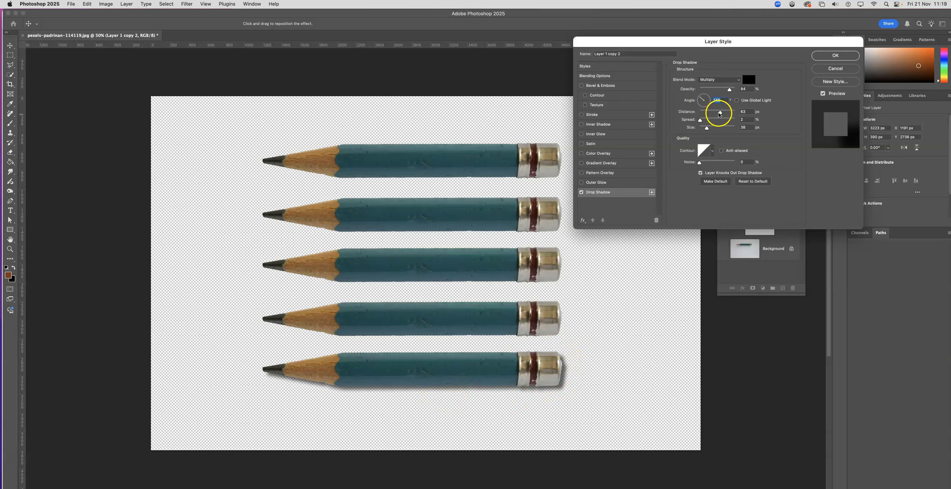
pyautogui.moveTo(715, 112)
pyautogui.mouseDown()
pyautogui.moveTo(744, 121)
pyautogui.moveTo(705, 119)
pyautogui.moveTo(707, 128)
pyautogui.mouseUp()
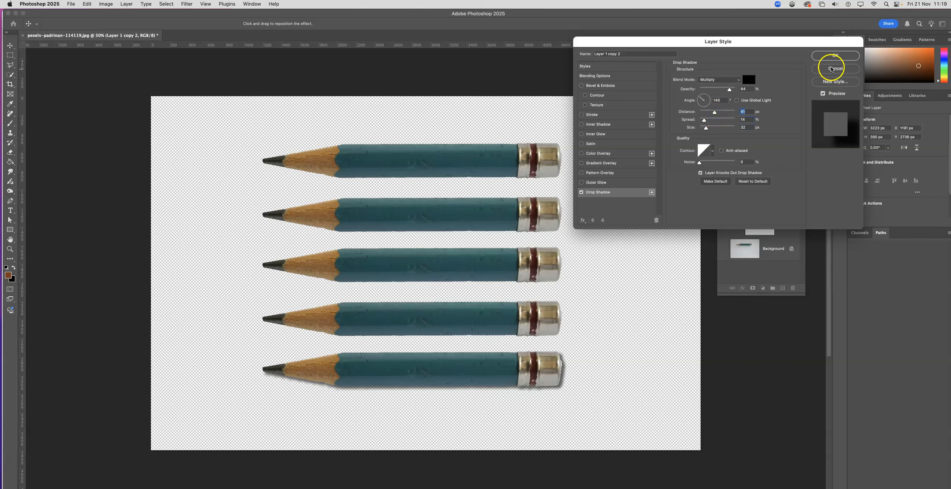
pyautogui.click(836, 56)
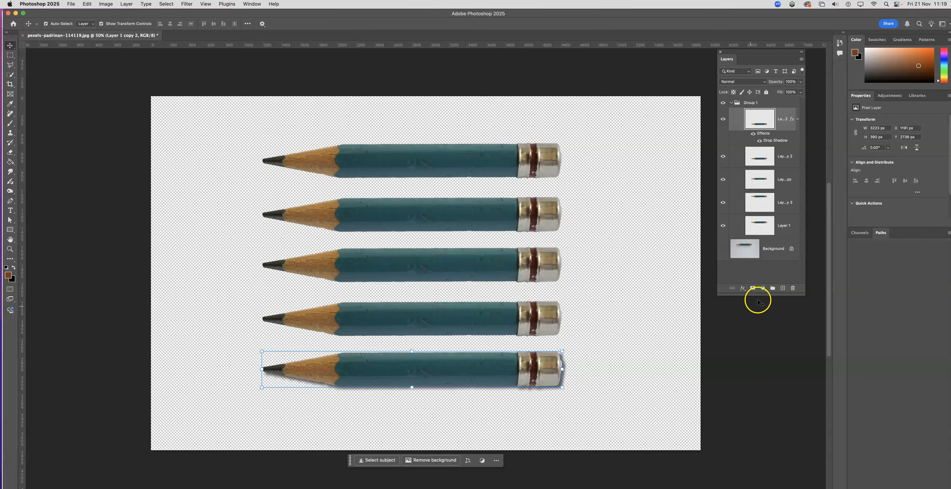
# Step: Extend the height of the Layers panel and deselect the bottom pencil's layer
pyautogui.moveTo(760, 294); pyautogui.dragTo(761, 322)
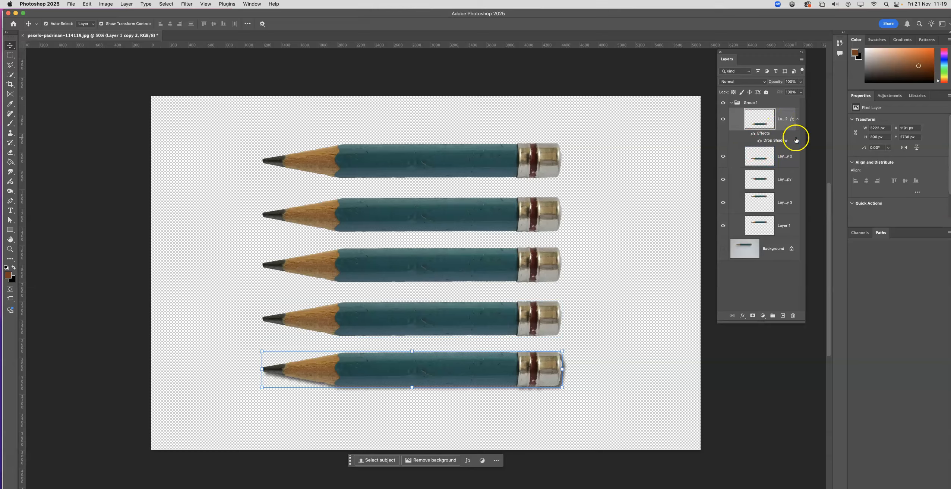
pyautogui.click(627, 317)
pyautogui.click(487, 359)
pyautogui.click(425, 337)
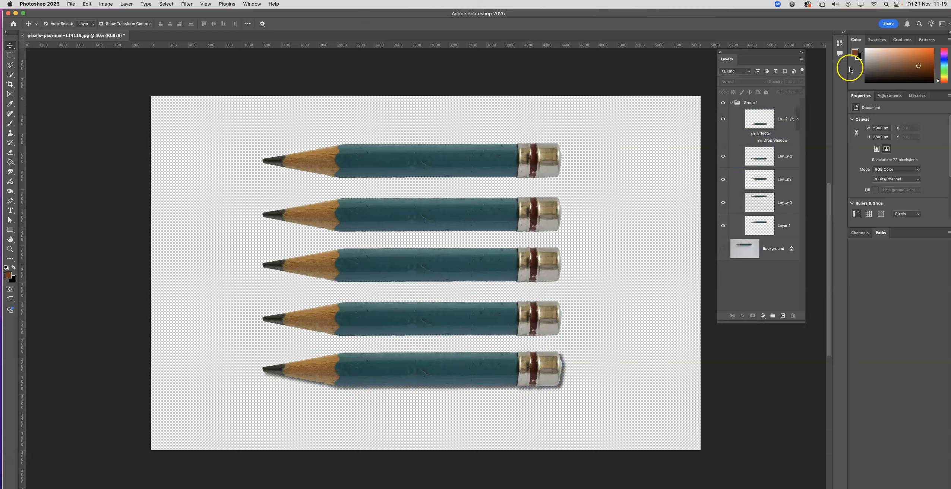
# Step: Try clearing the layer style from the bottom pencil's layer and undo it
pyautogui.click(787, 123)
pyautogui.rightClick(784, 125)
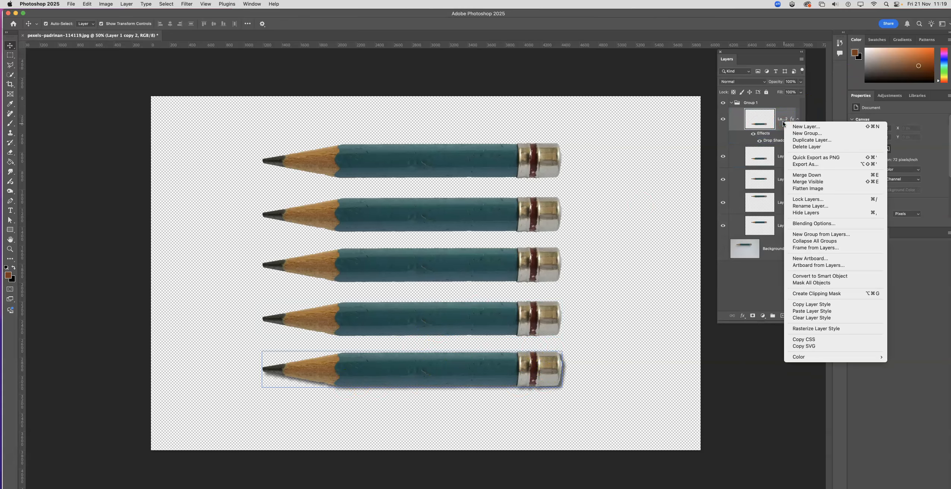
pyautogui.click(846, 316)
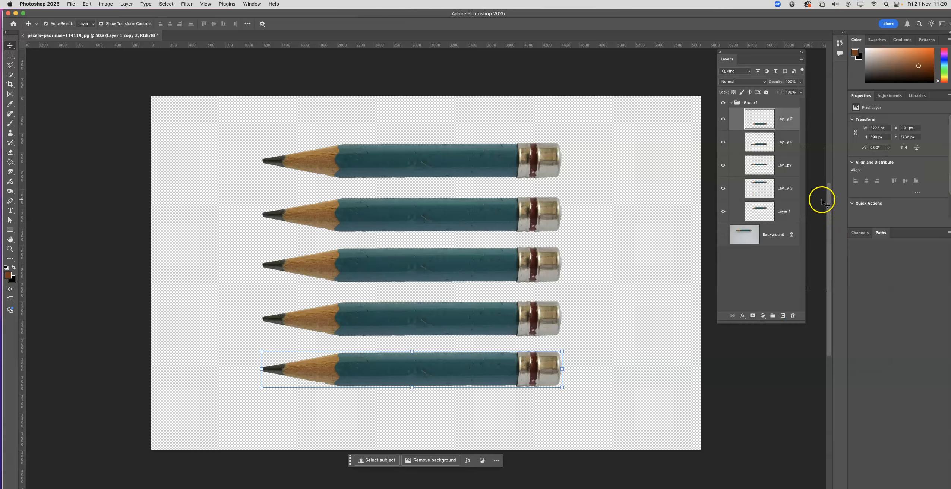
pyautogui.press('super+z')
# Step: Copy the layer style of the bottom pencil's layer
pyautogui.rightClick(785, 116)
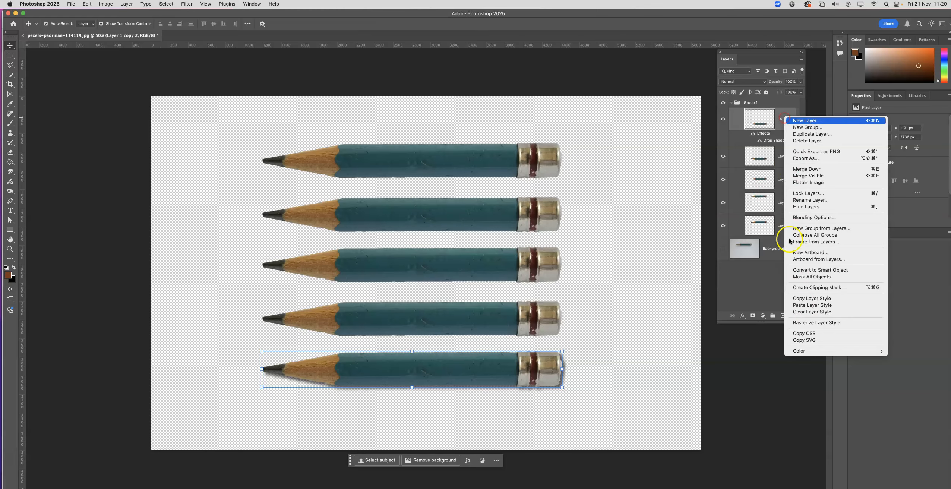
pyautogui.click(818, 299)
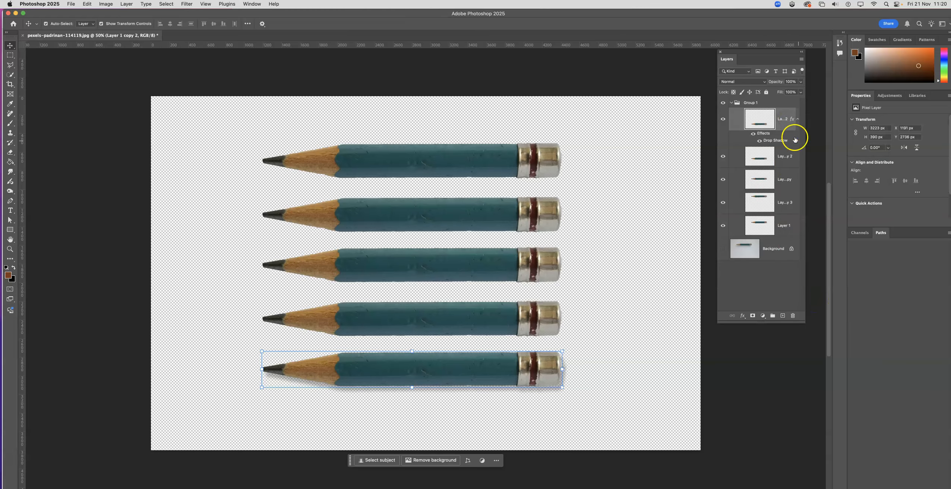
# Step: Undo the latest layer style changes on the bottom pencil's layer, including its drop shadow
pyautogui.press('super+z')
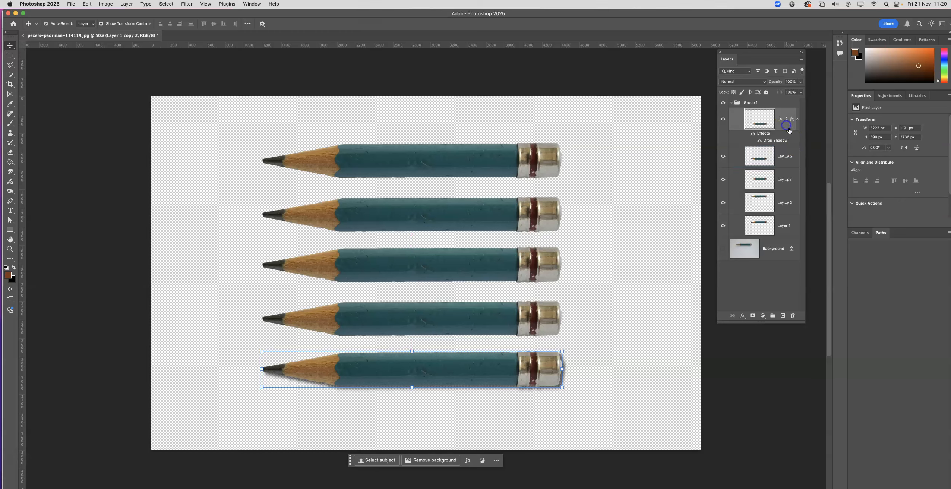
pyautogui.press('super+z')
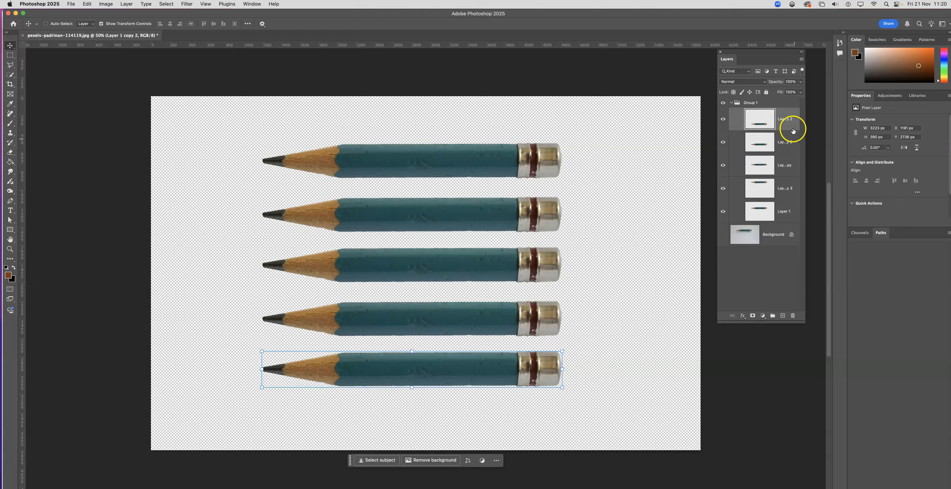
pyautogui.rightClick(790, 124)
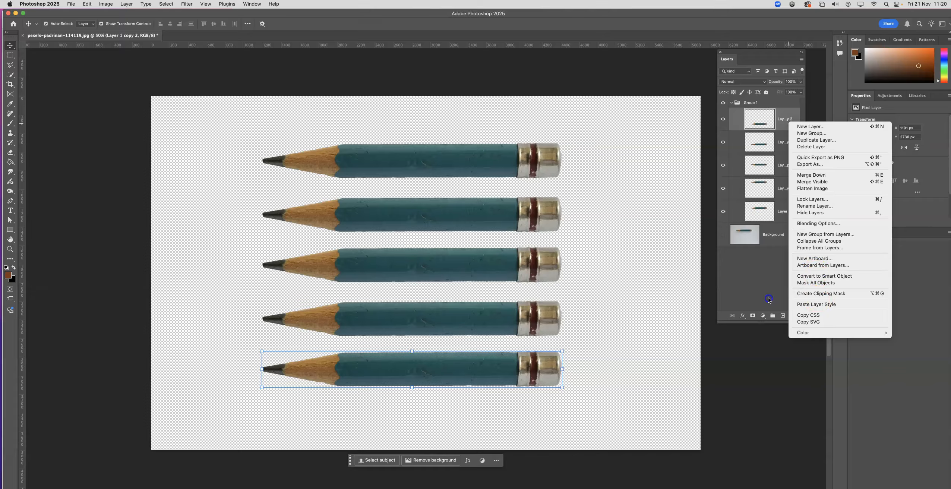
# Step: Redo the drop shadow on the bottom pencil's layer and copy its layer style
pyautogui.click(769, 300)
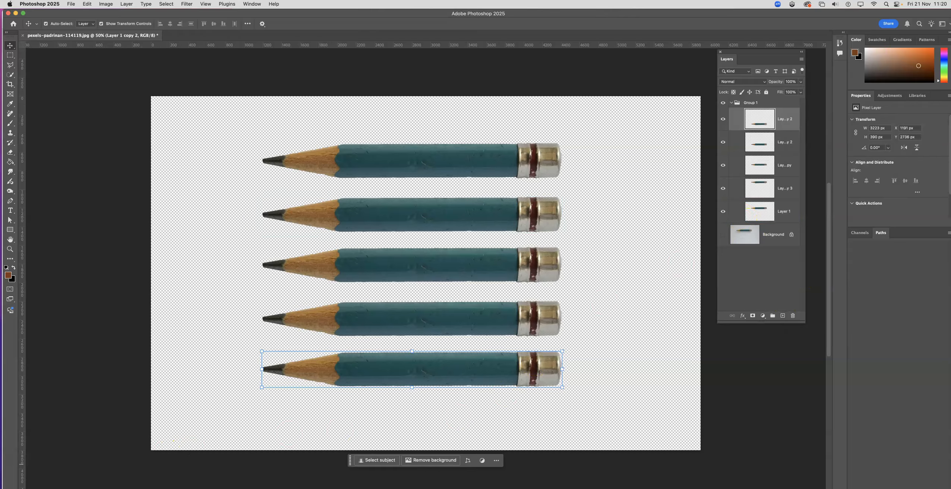
pyautogui.press('super+shift+z')
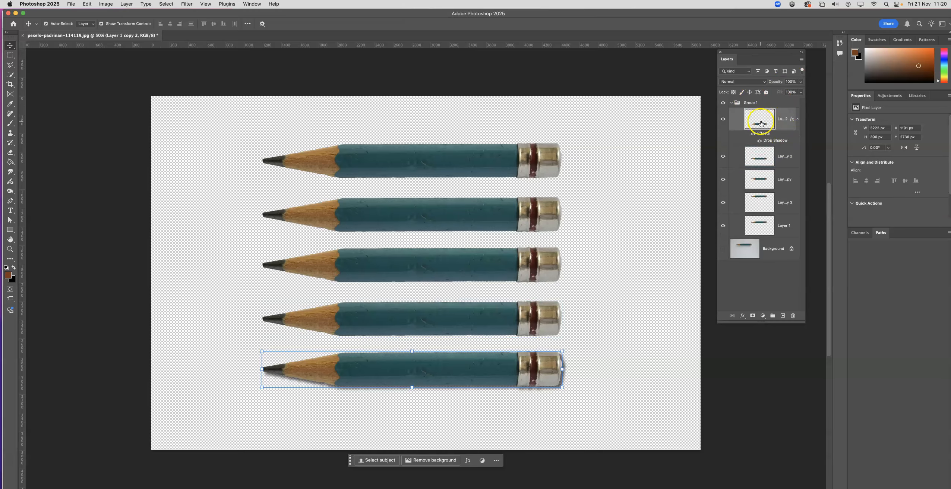
pyautogui.rightClick(783, 125)
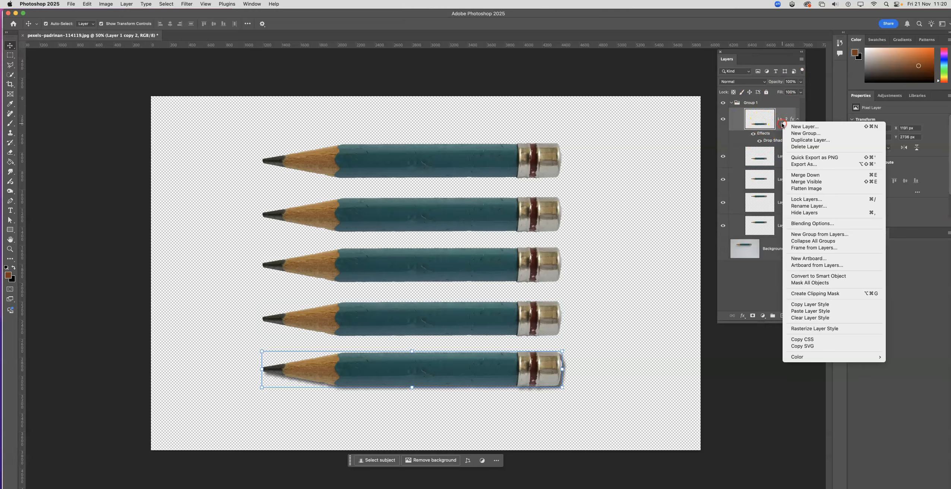
pyautogui.click(809, 306)
# Step: Paste the copied layer style onto the fourth and third pencils from the top
pyautogui.click(781, 158)
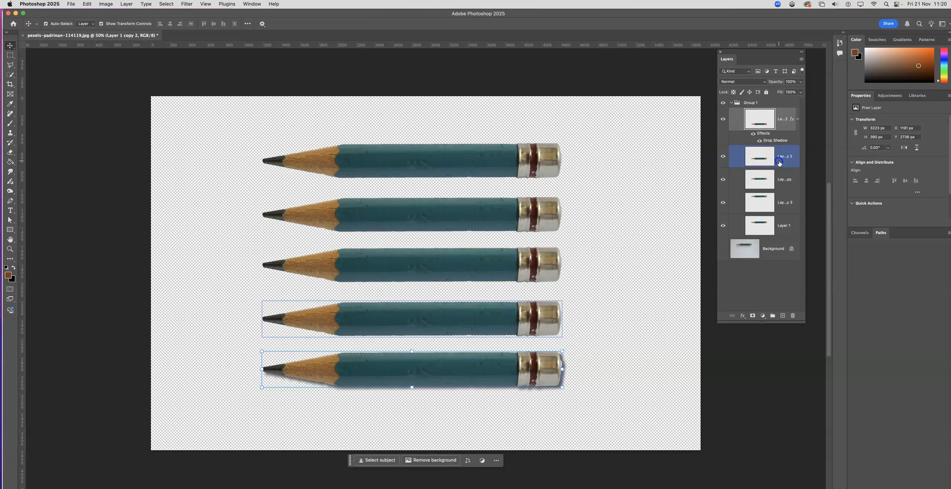
pyautogui.rightClick(780, 163)
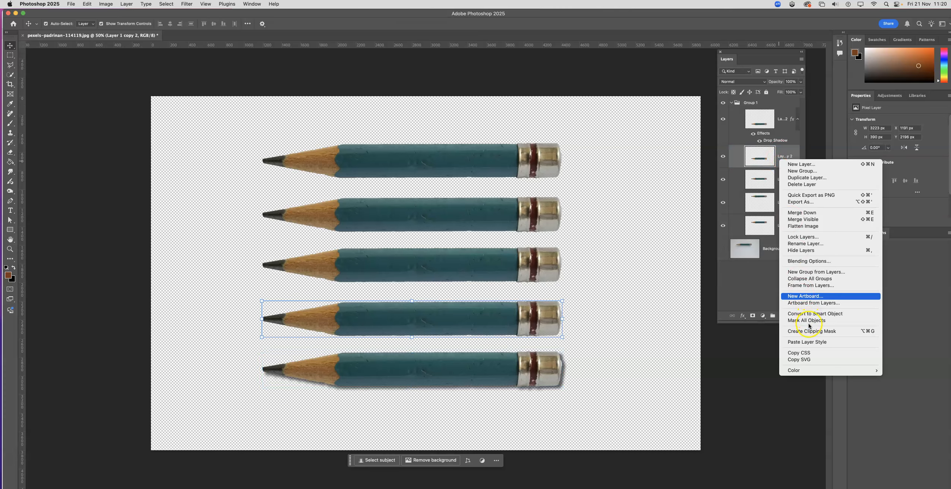
pyautogui.click(813, 342)
pyautogui.click(792, 190)
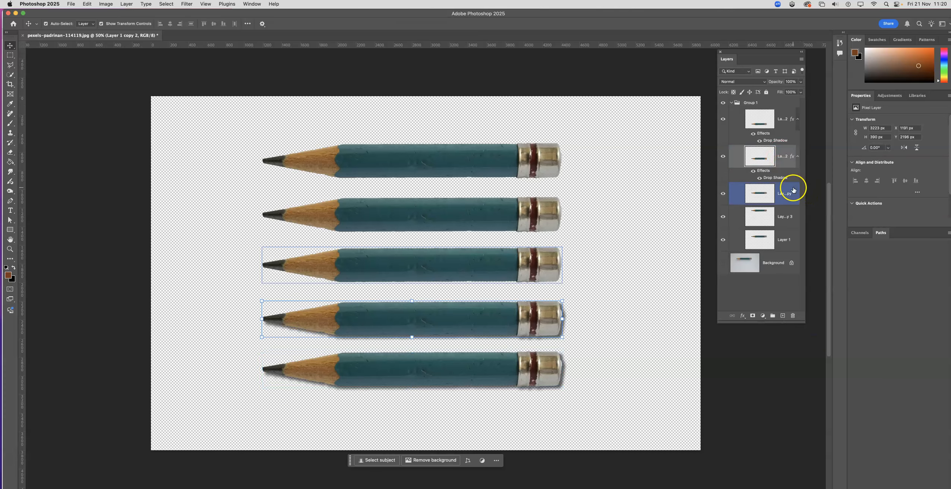
pyautogui.rightClick(794, 189)
pyautogui.click(824, 369)
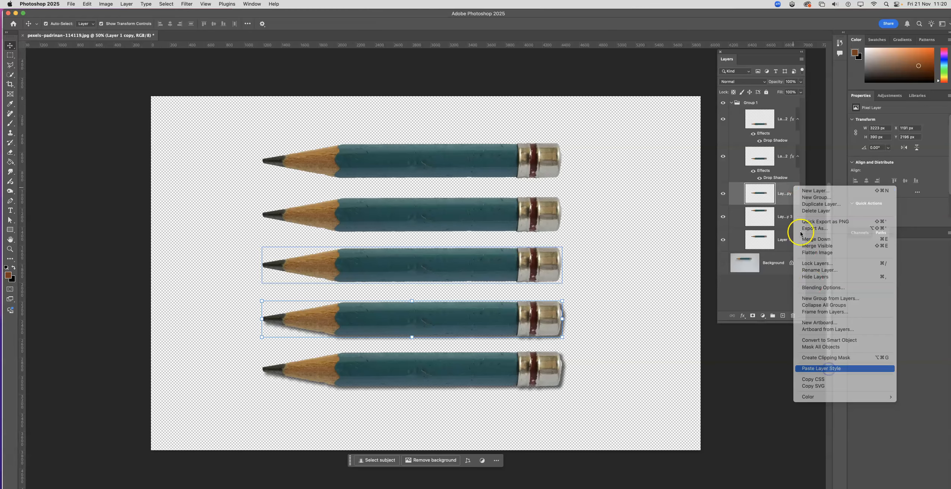
# Step: Paste the copied layer style onto the top pencil and the second pencil from the top
pyautogui.click(794, 224)
pyautogui.rightClick(791, 222)
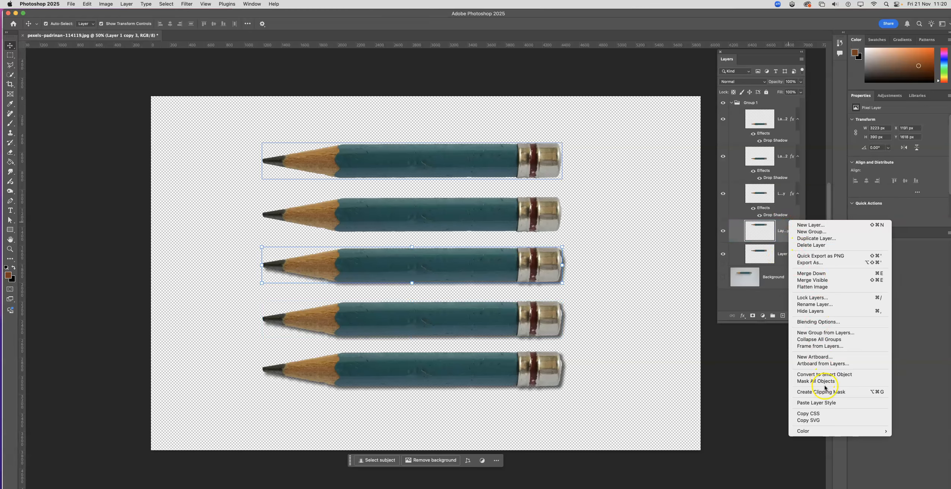
pyautogui.click(826, 402)
pyautogui.click(778, 261)
pyautogui.rightClick(783, 262)
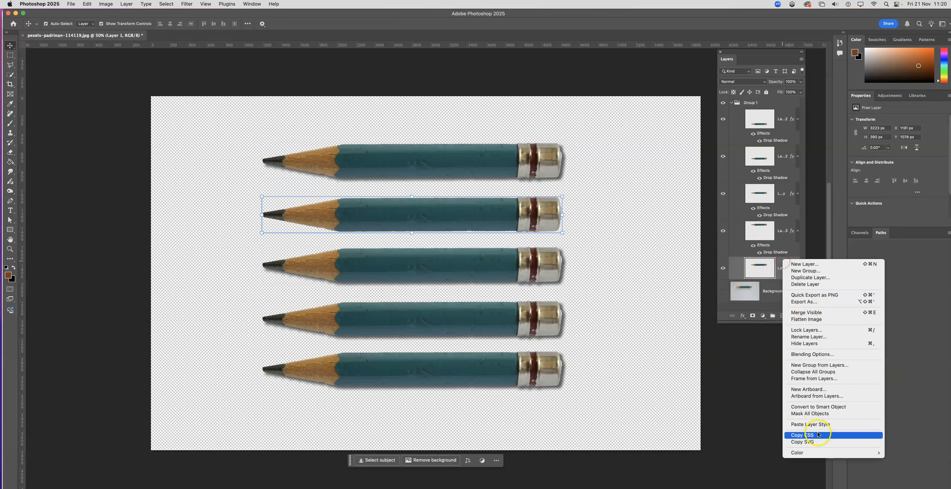
pyautogui.click(823, 425)
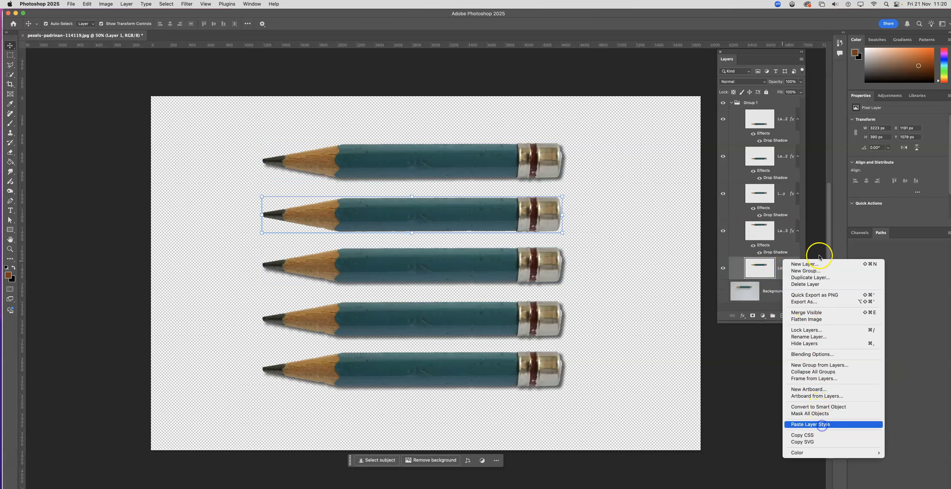
# Step: Collapse the group holding the five pencils and deselect all layers
pyautogui.click(774, 158)
pyautogui.click(762, 138)
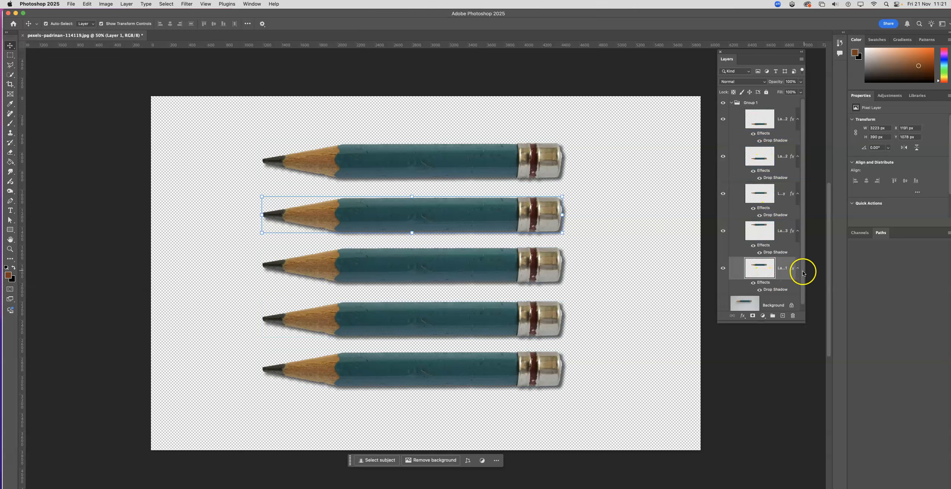
pyautogui.click(731, 103)
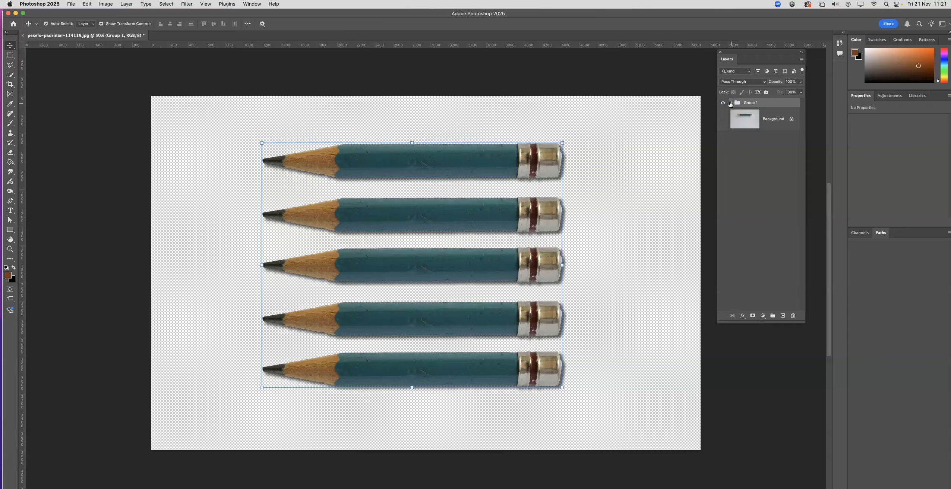
pyautogui.click(732, 103)
pyautogui.click(731, 103)
pyautogui.click(628, 142)
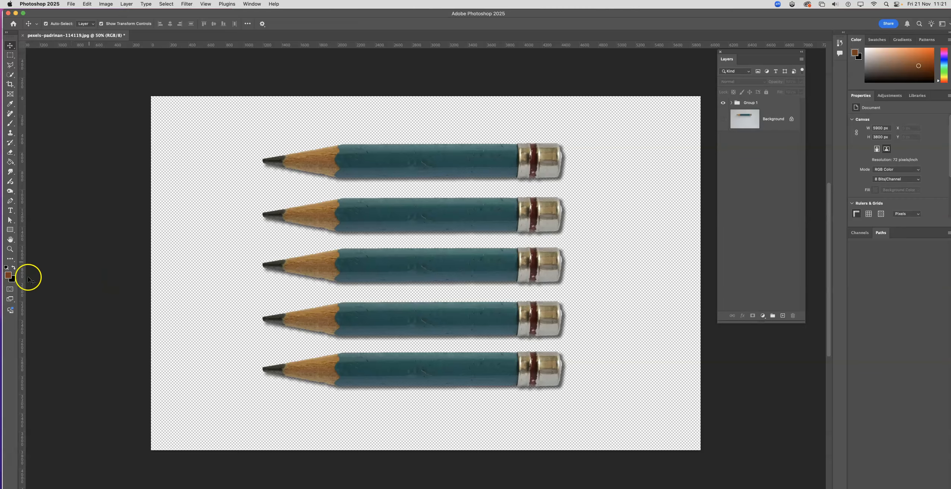
# Step: Set the foreground color to the muted brown #866959
pyautogui.click(10, 277)
pyautogui.click(201, 107)
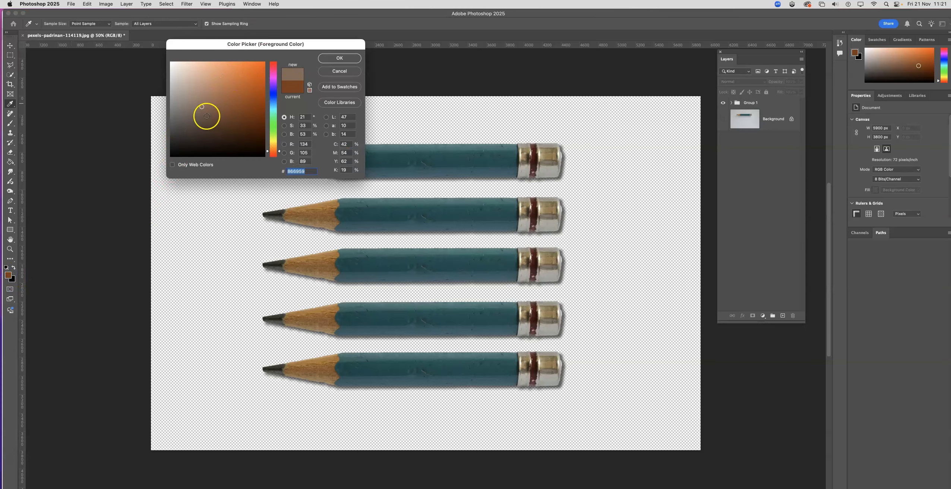
pyautogui.click(344, 58)
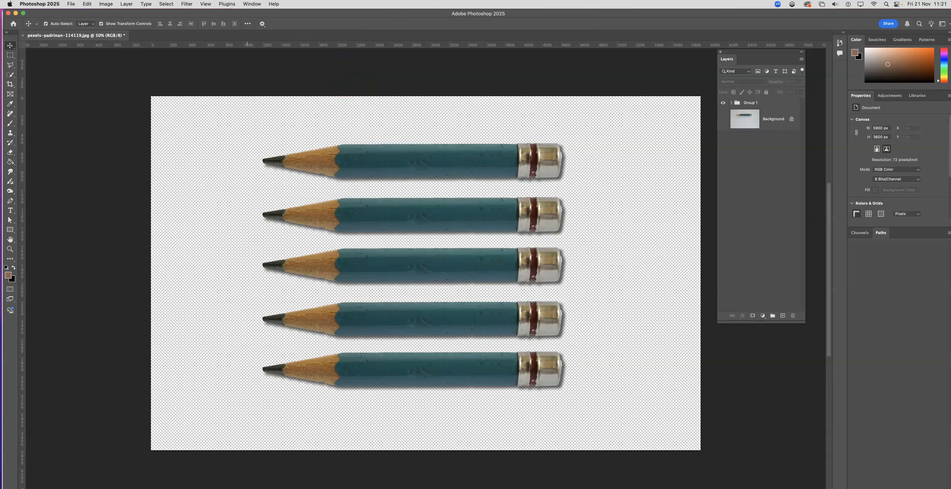
# Step: Expand Group 1 and select the bottom pencil's layer
pyautogui.click(88, 4)
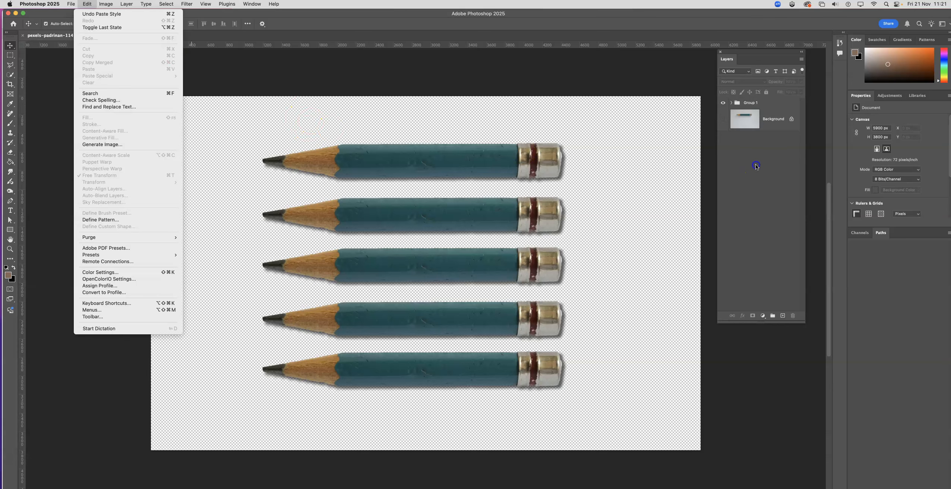
pyautogui.click(778, 123)
pyautogui.click(768, 121)
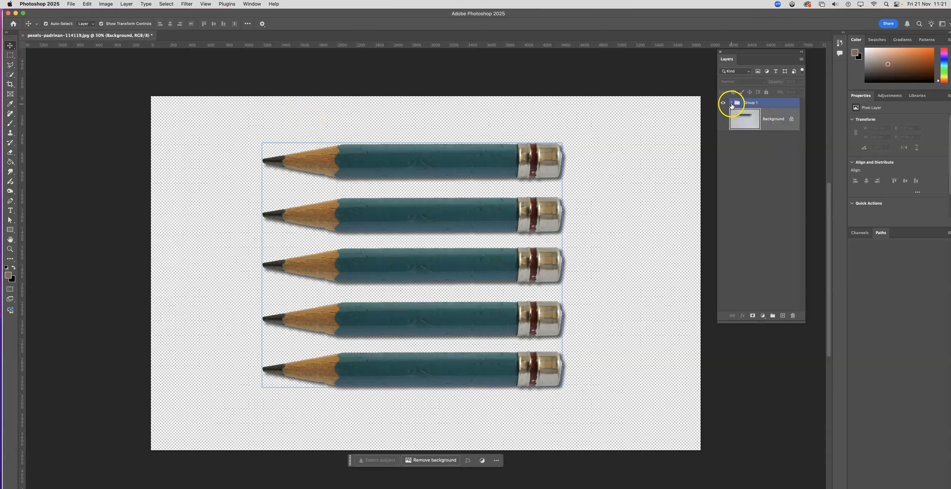
pyautogui.click(732, 102)
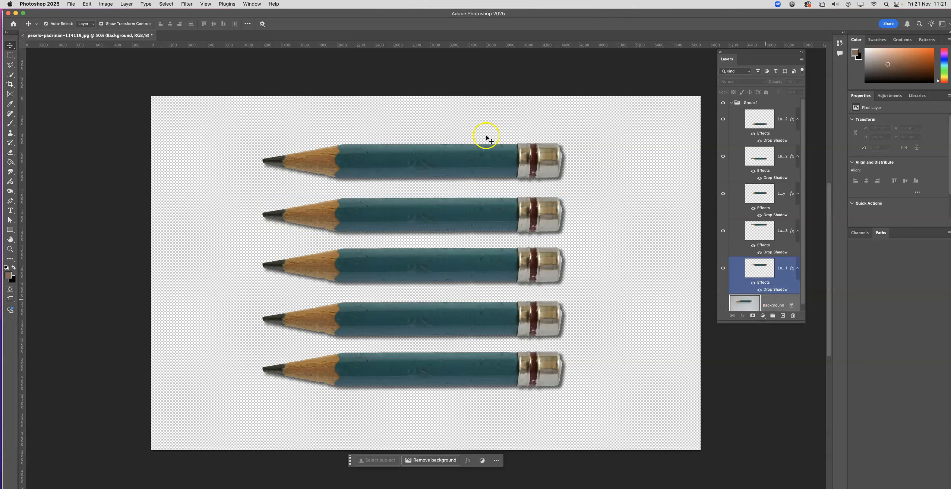
pyautogui.click(86, 4)
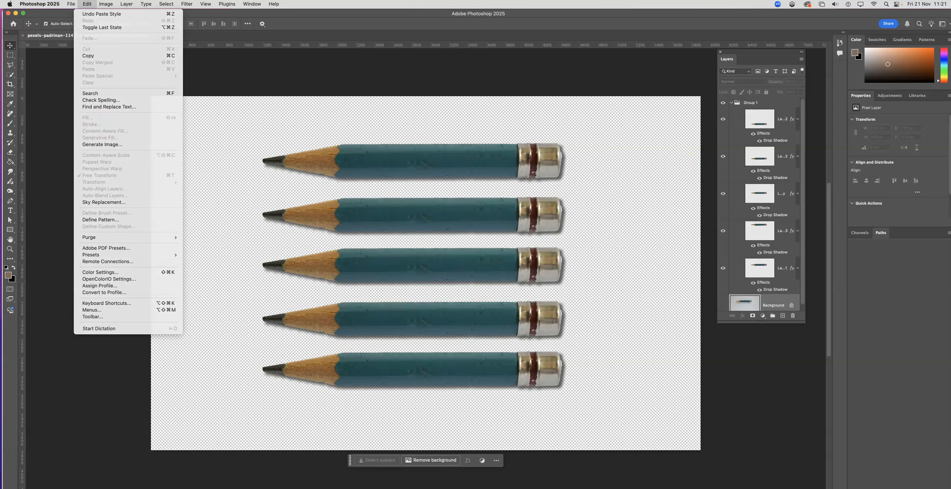
pyautogui.click(702, 163)
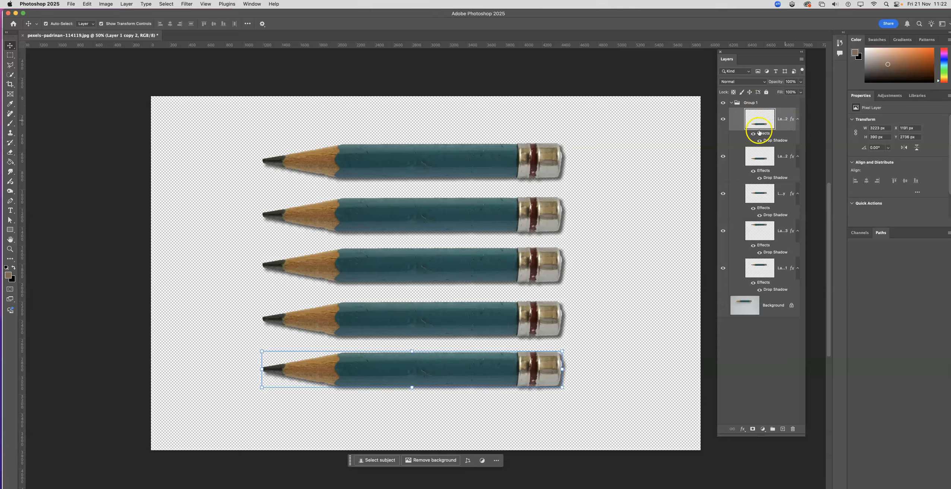
# Step: Fill the bottom pencil's layer with the foreground color in Normal mode at 100% opacity
pyautogui.click(88, 4)
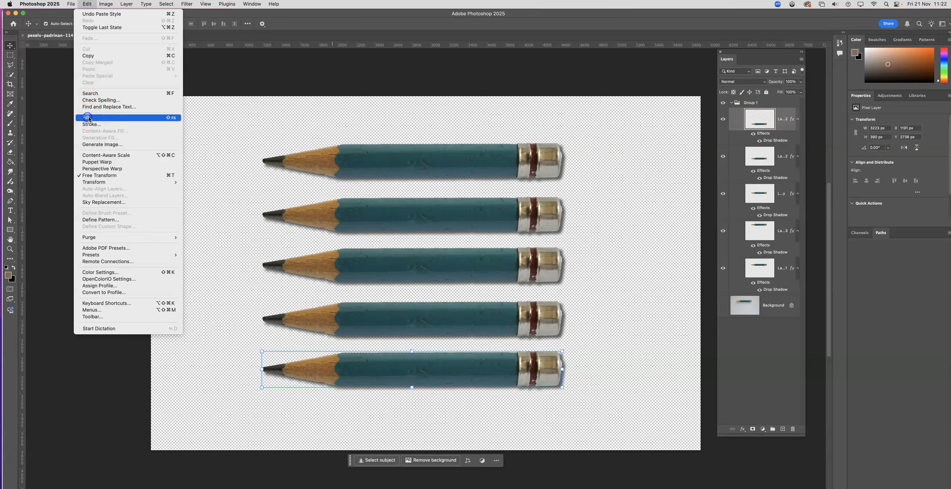
pyautogui.click(88, 118)
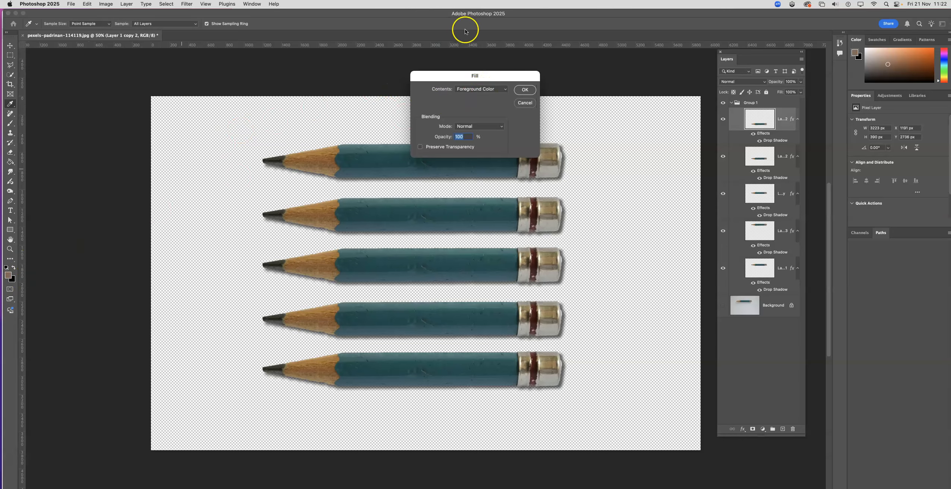
pyautogui.click(525, 90)
pyautogui.press('v')
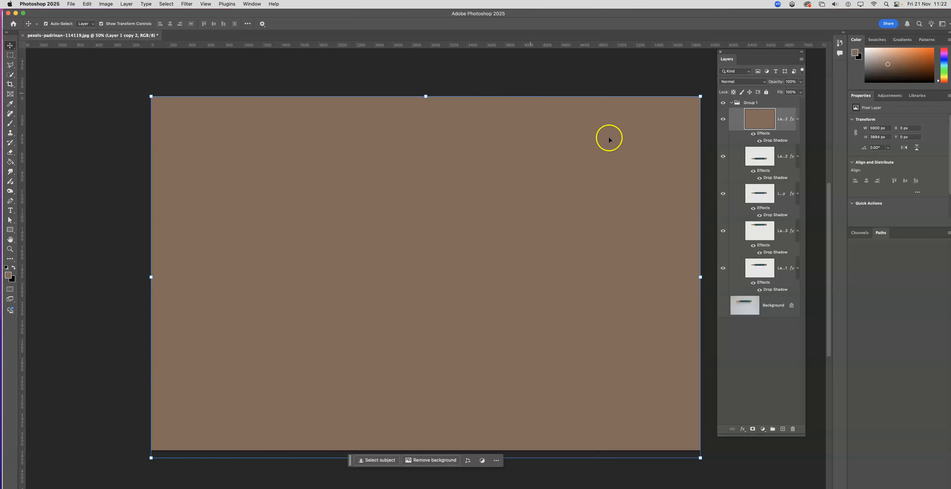
# Step: Move the brown-filled layer out of the group to just above the Background layer, and deselect it
pyautogui.moveTo(785, 120); pyautogui.dragTo(776, 295)
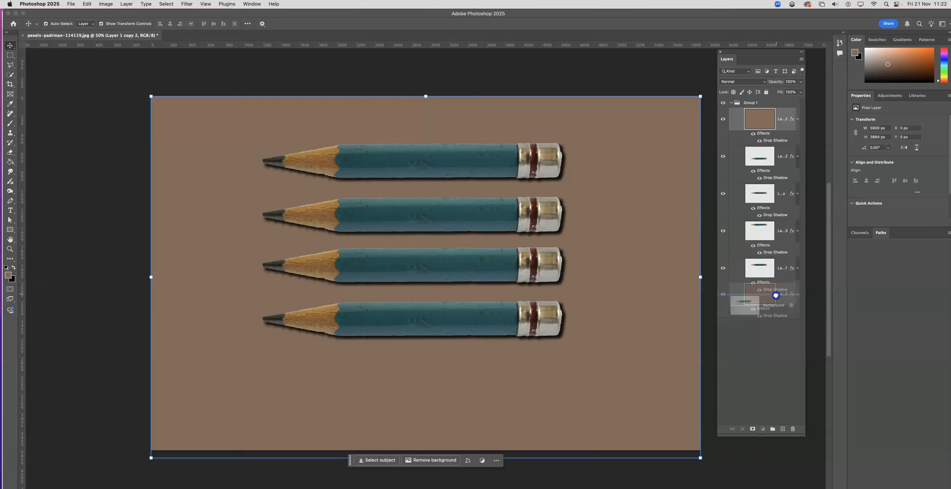
pyautogui.moveTo(776, 297); pyautogui.dragTo(777, 298)
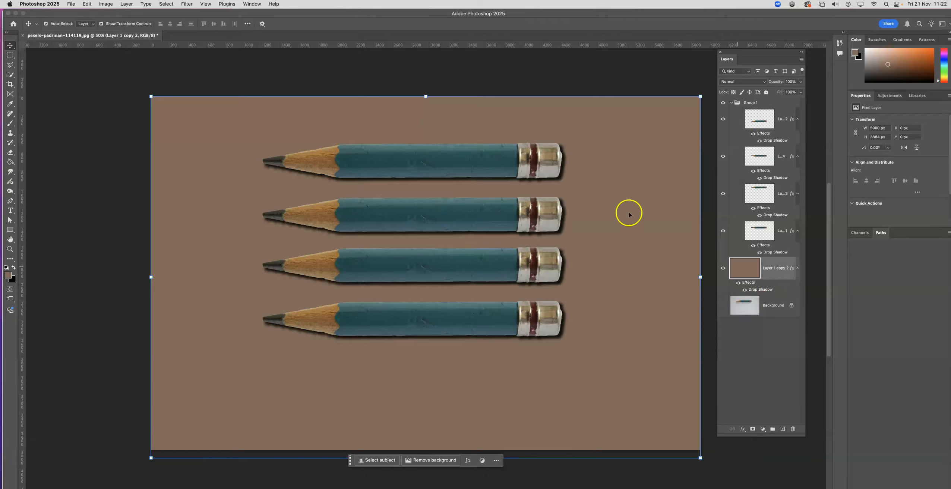
pyautogui.click(89, 77)
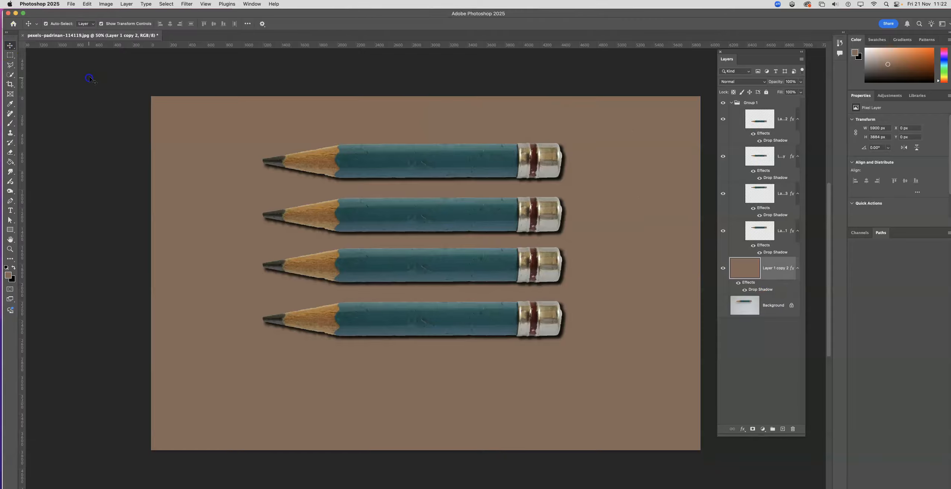
# Step: Duplicate the lowest remaining pencil and place the copy below it at a Y position of about 2813 px
pyautogui.click(374, 293)
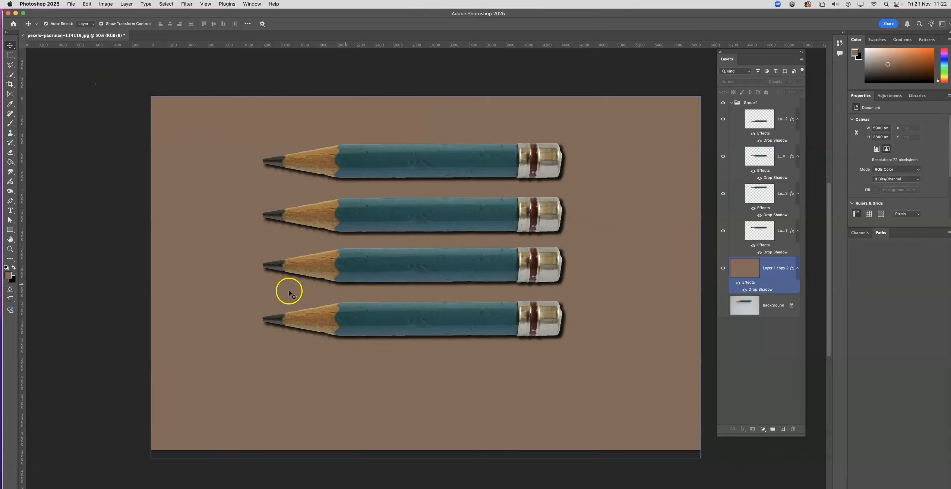
pyautogui.click(378, 326)
pyautogui.keyDown('alt'); pyautogui.moveTo(379, 327); pyautogui.dragTo(377, 380); pyautogui.keyUp('alt')
pyautogui.click(73, 284)
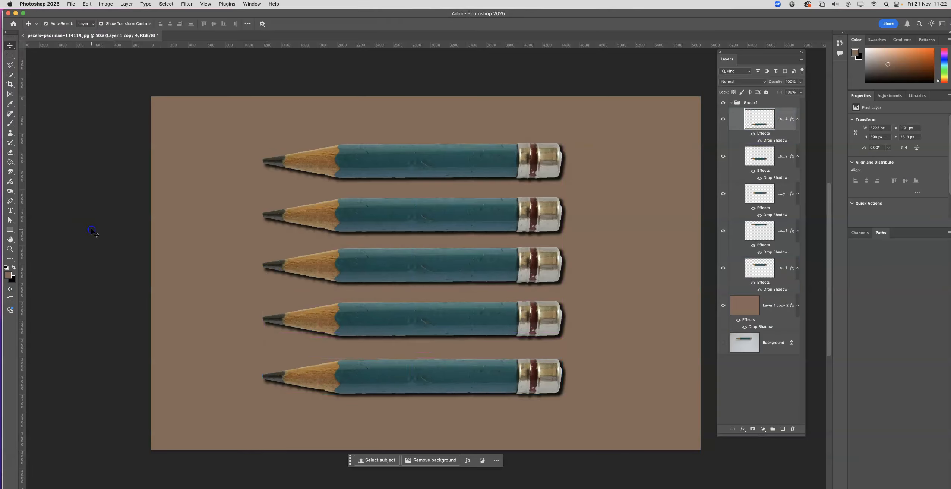
pyautogui.click(471, 213)
pyautogui.click(696, 299)
pyautogui.click(707, 304)
pyautogui.click(741, 302)
pyautogui.click(74, 194)
# Step: Set the foreground color to the dark brown #51311f
pyautogui.click(8, 275)
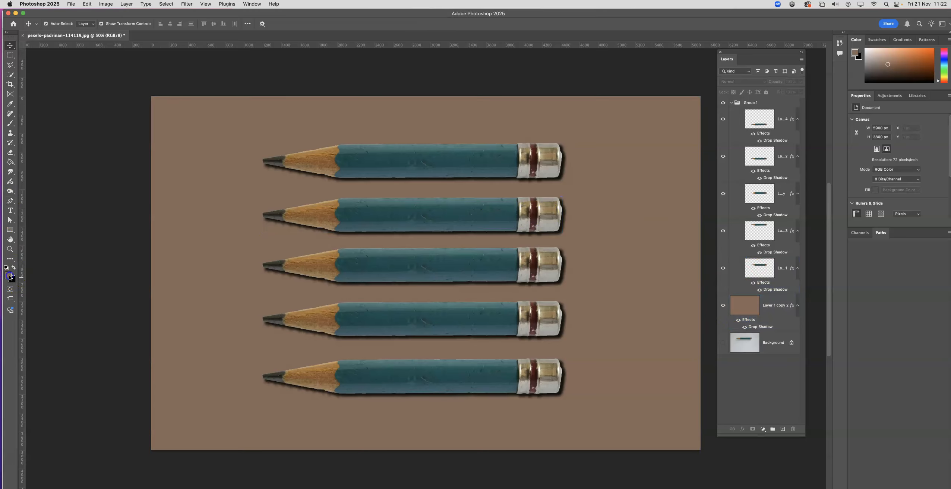
pyautogui.click(220, 125)
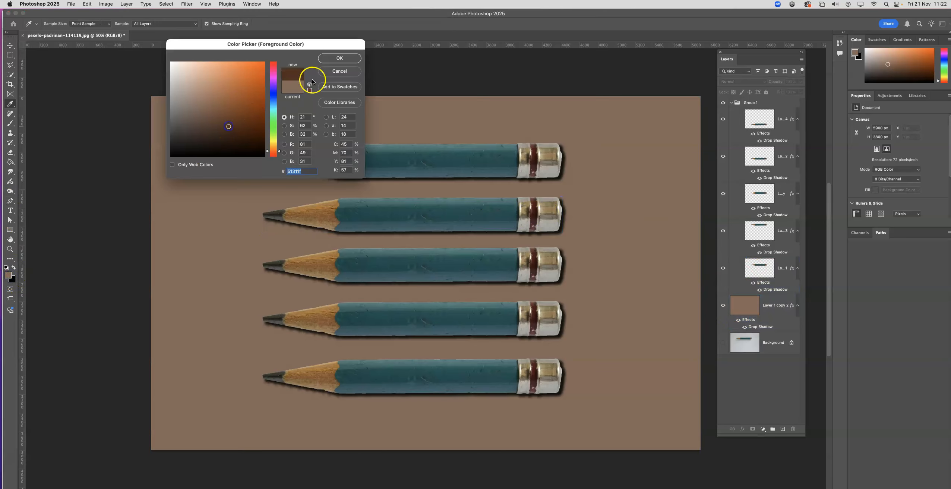
pyautogui.click(345, 58)
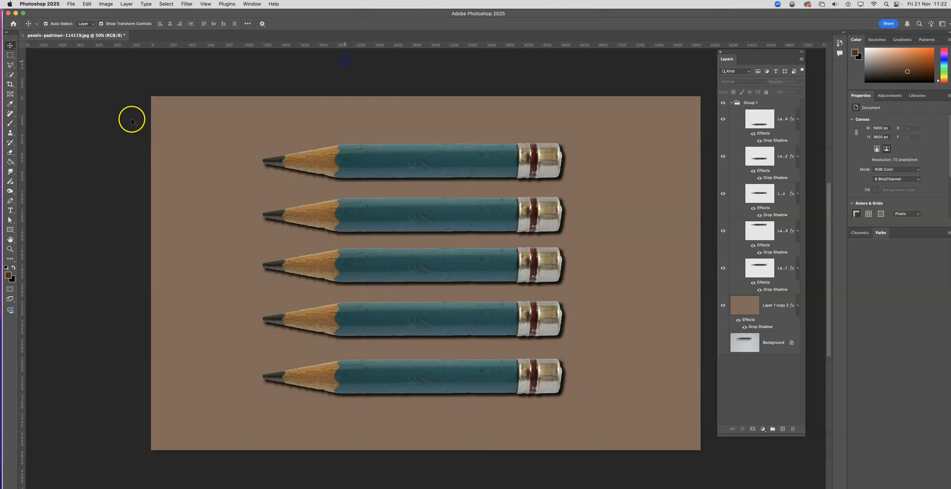
# Step: Fill the backdrop layer behind the pencils with the dark brown foreground color at 100% opacity, and deselect it
pyautogui.click(89, 4)
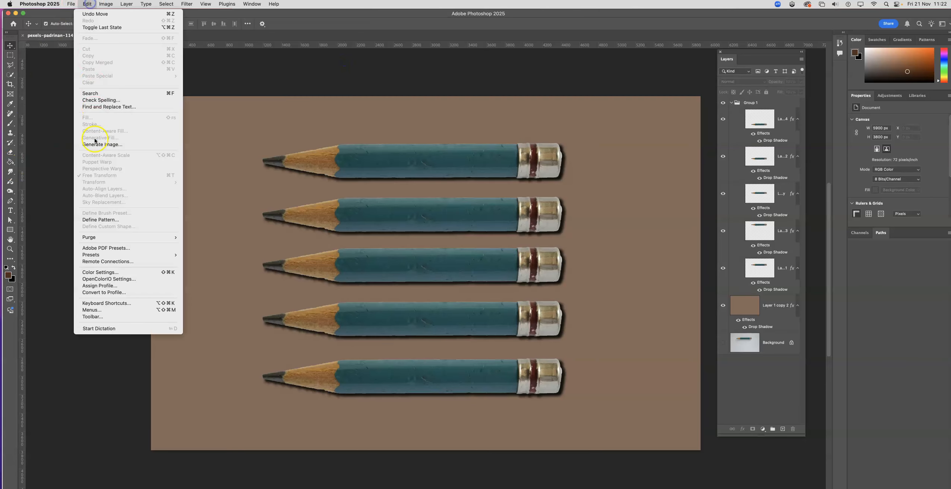
pyautogui.click(777, 301)
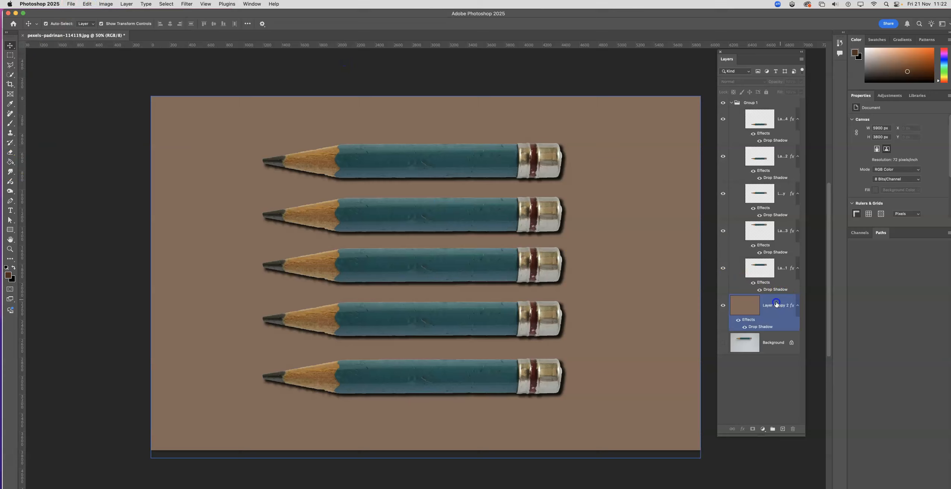
pyautogui.click(90, 4)
pyautogui.click(125, 121)
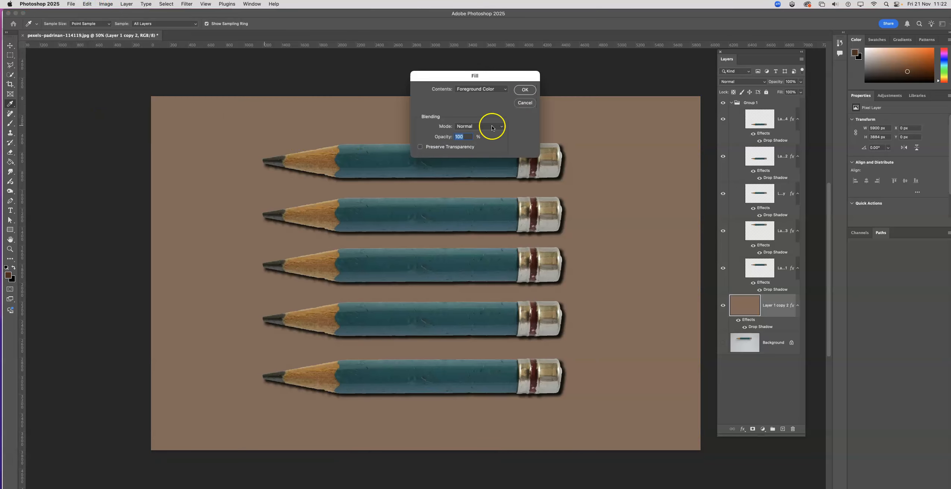
pyautogui.click(528, 89)
pyautogui.click(10, 45)
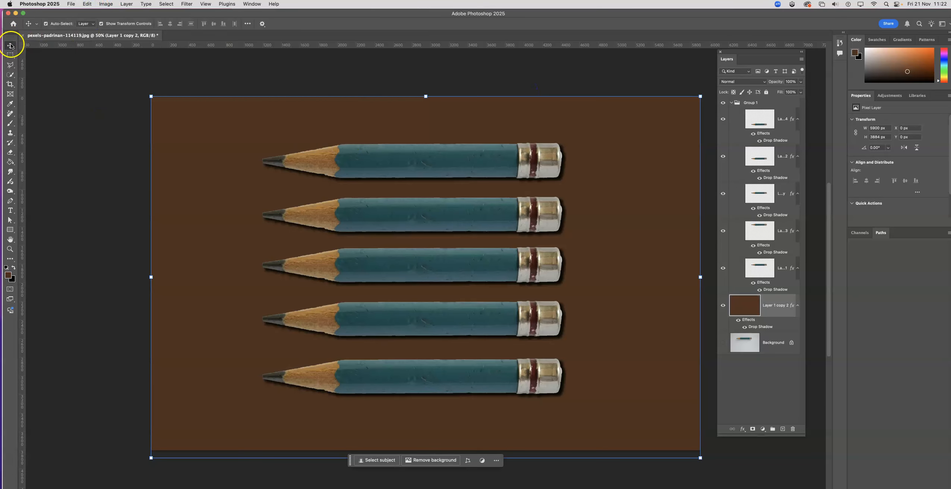
pyautogui.click(107, 90)
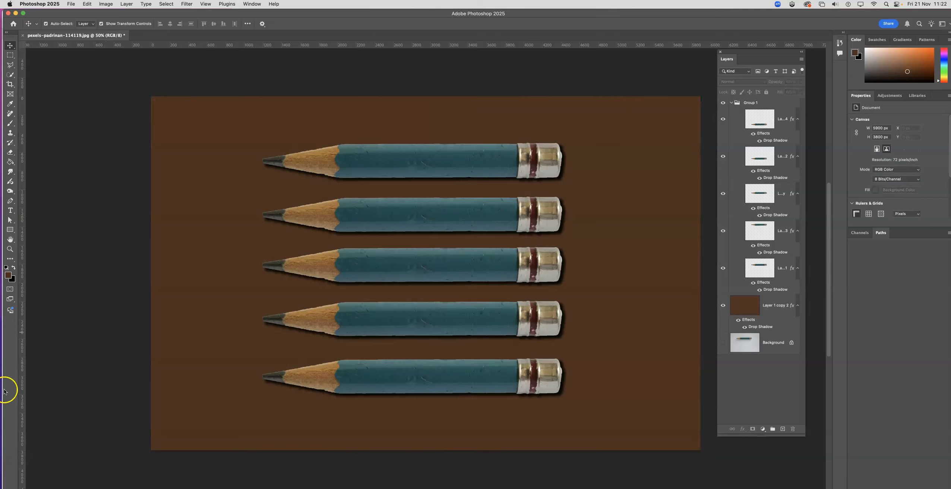